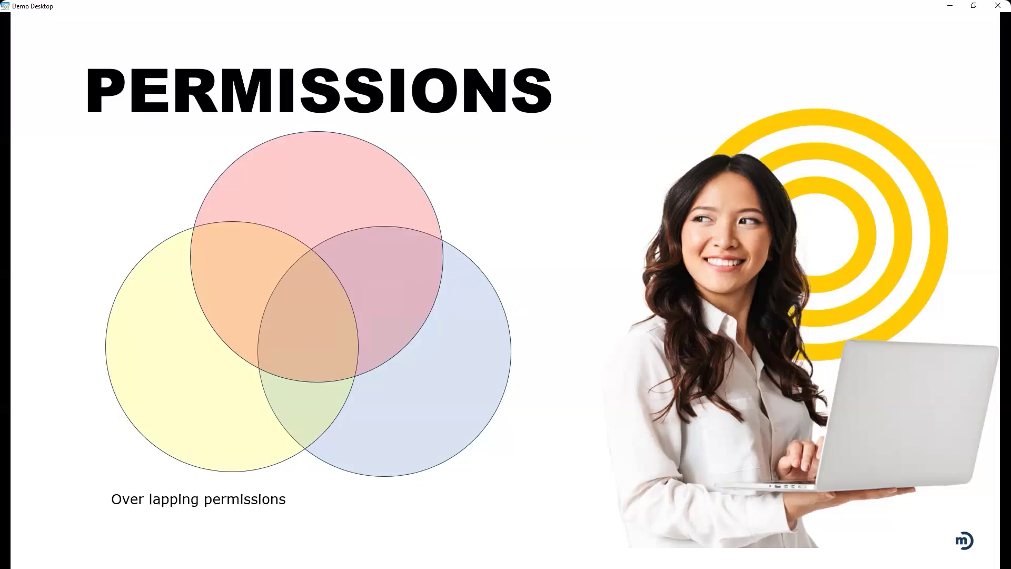
# Step: Advance the slide animation to reveal the Vendor Invoice class properties screenshot
pyautogui.press('Right')
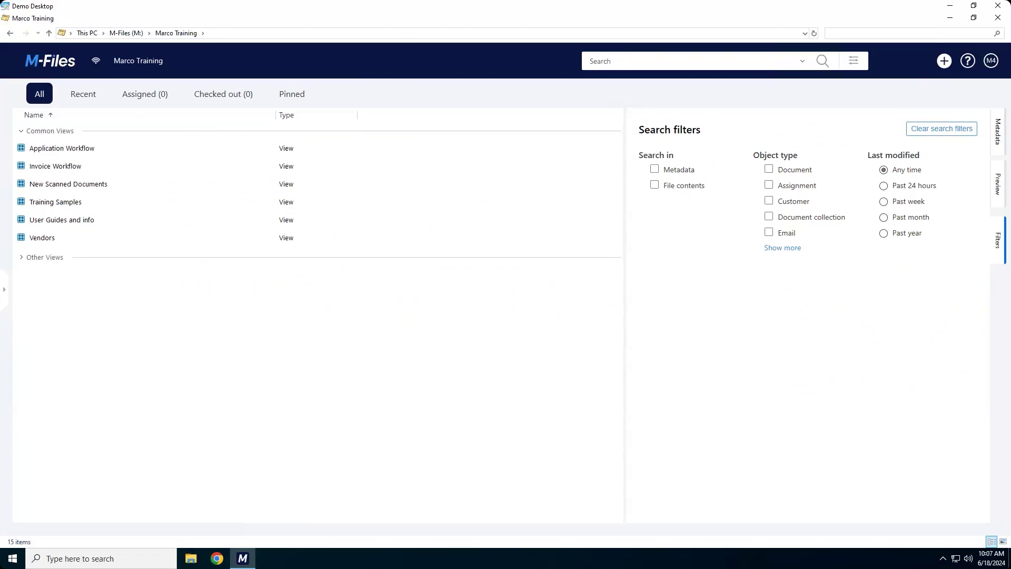
# Step: End the slideshow on slide 8, minimize PowerPoint, and open the M-Files vault from the desktop
pyautogui.hotkey('alt', 'Tab')
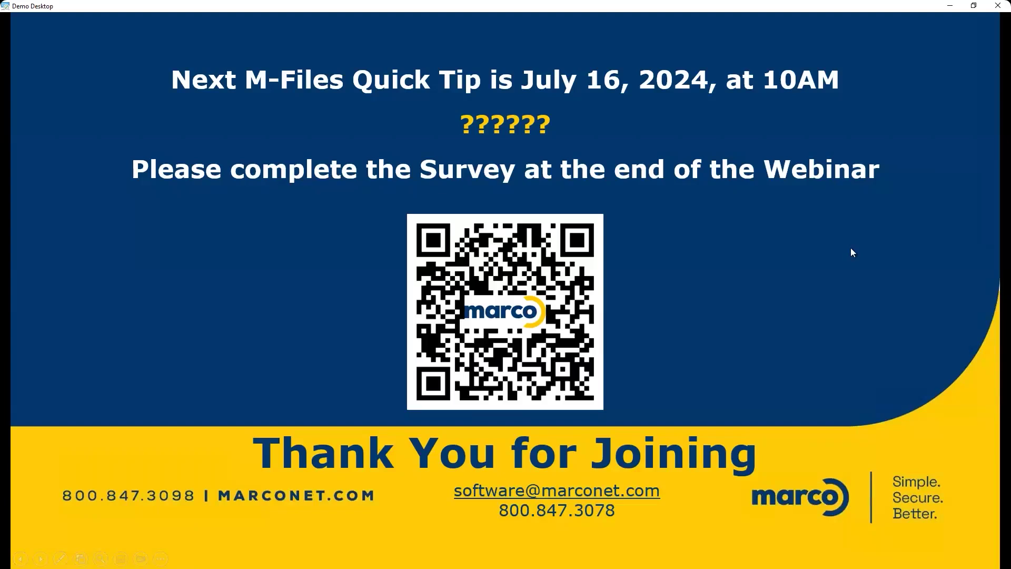
pyautogui.press('Escape')
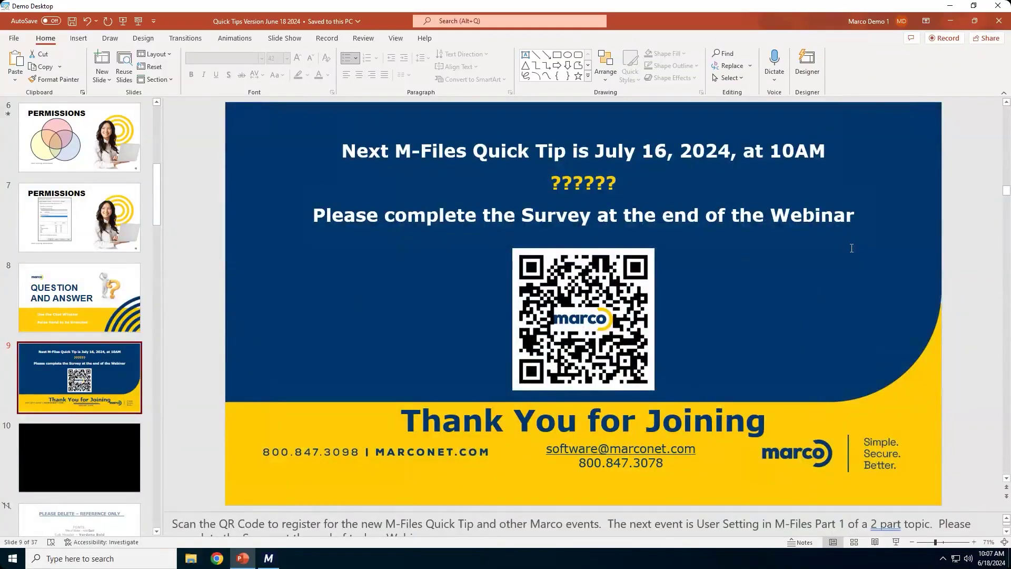
pyautogui.click(109, 291)
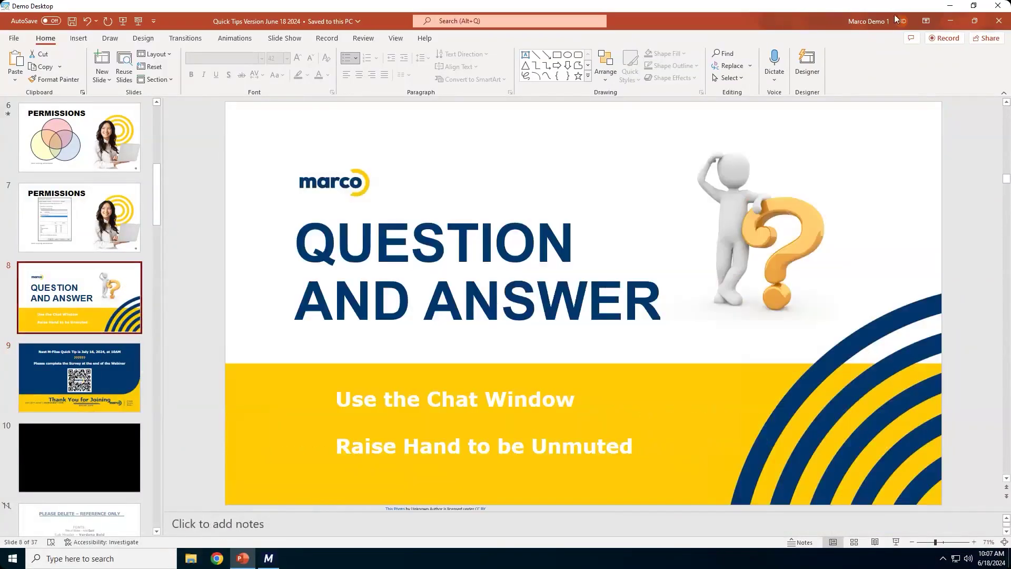
pyautogui.click(949, 21)
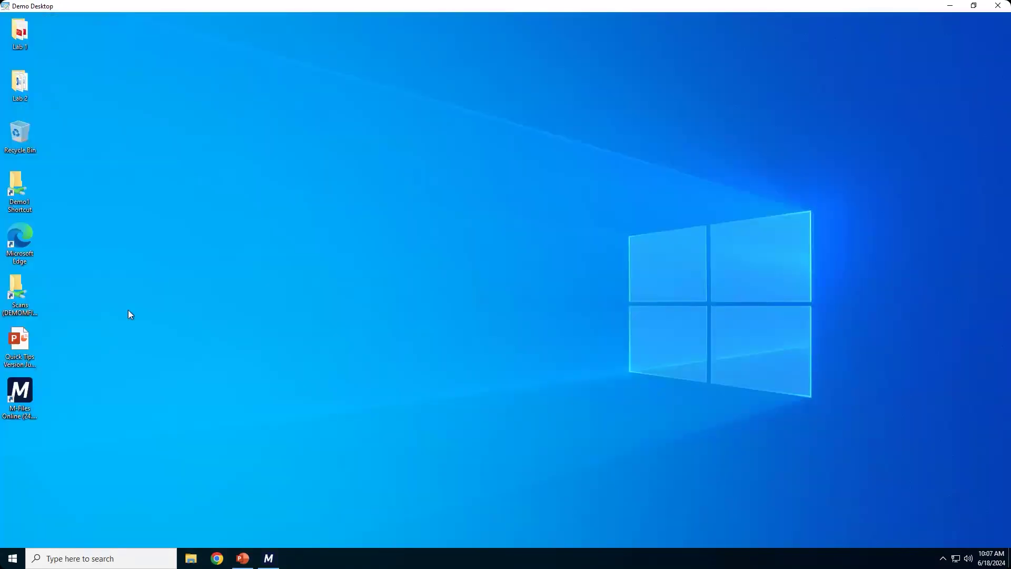
pyautogui.doubleClick(21, 391)
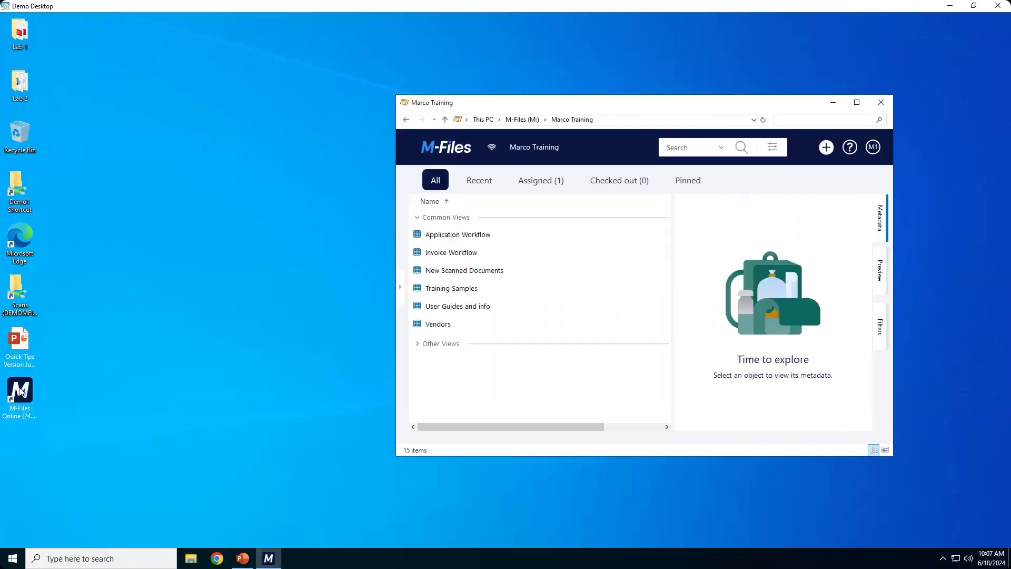
# Step: Maximize M-Files and select the M-Files Stearns Bank document in Recent to see its metadata
pyautogui.click(857, 103)
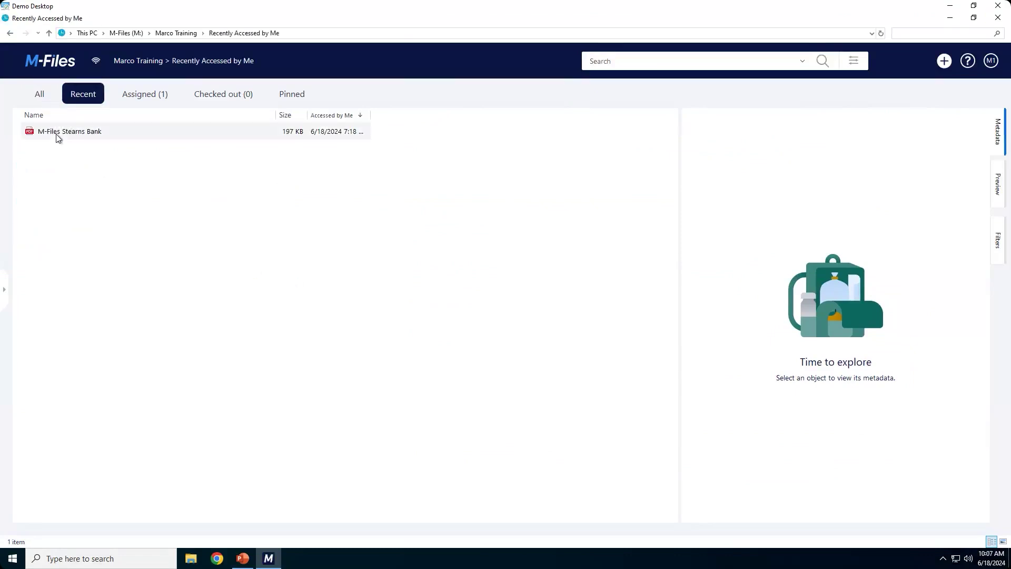
pyautogui.click(58, 137)
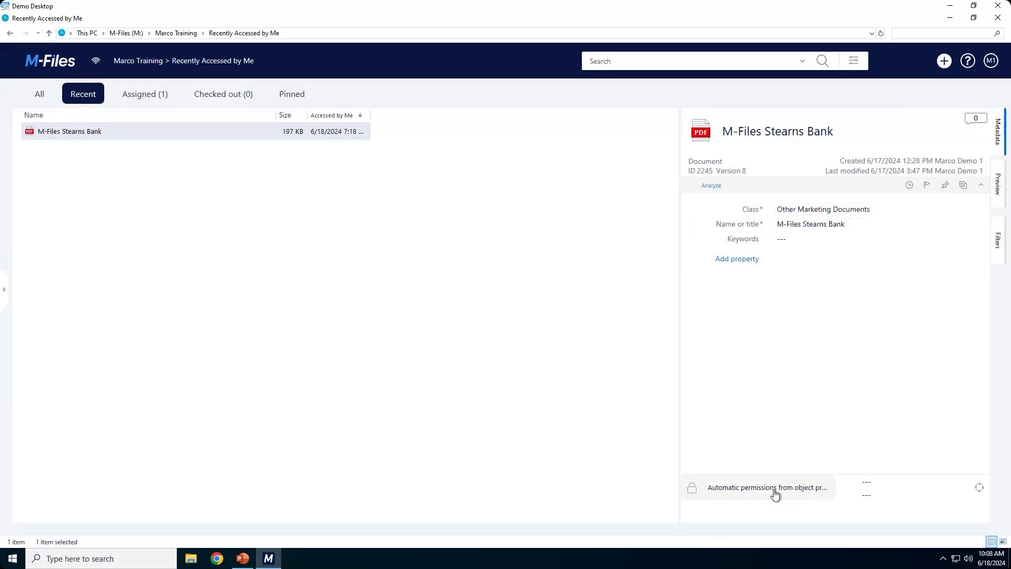
pyautogui.click(775, 489)
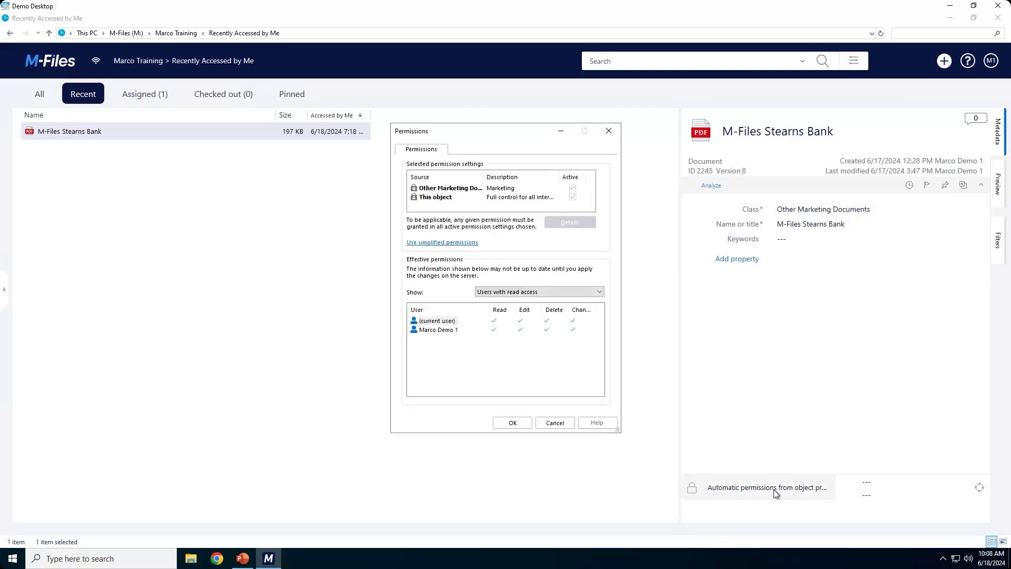
pyautogui.click(599, 293)
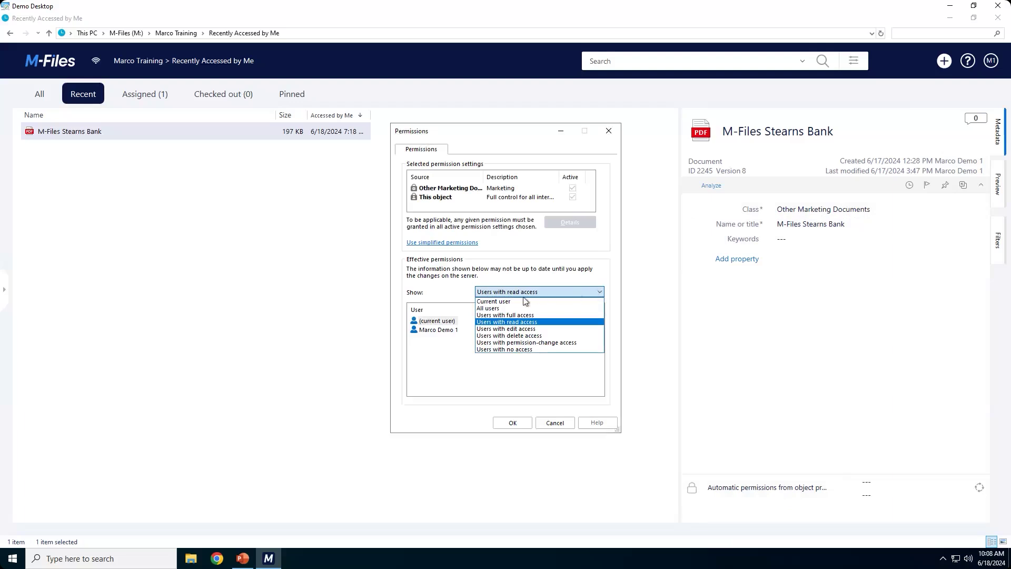
pyautogui.click(506, 302)
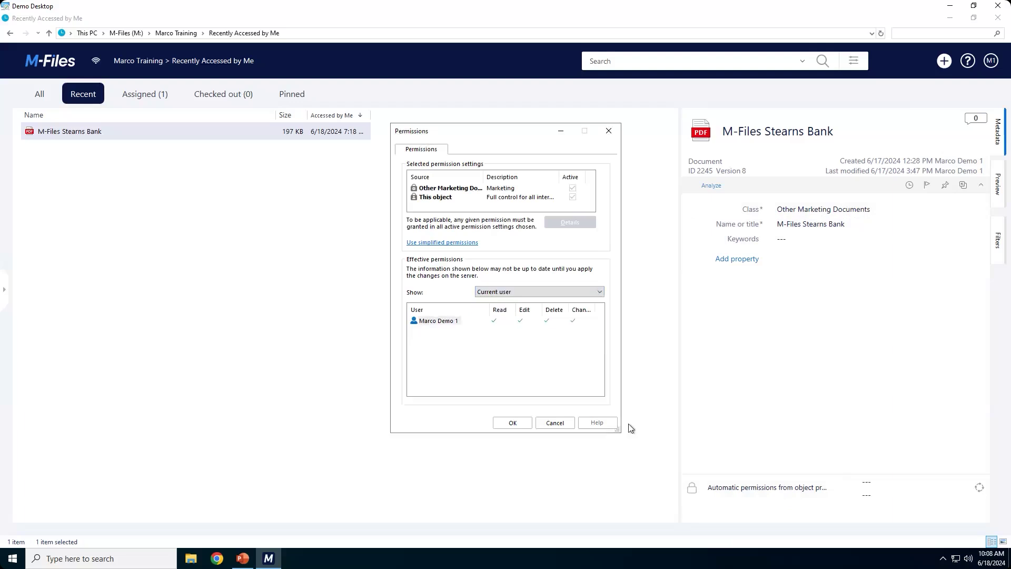
pyautogui.click(600, 294)
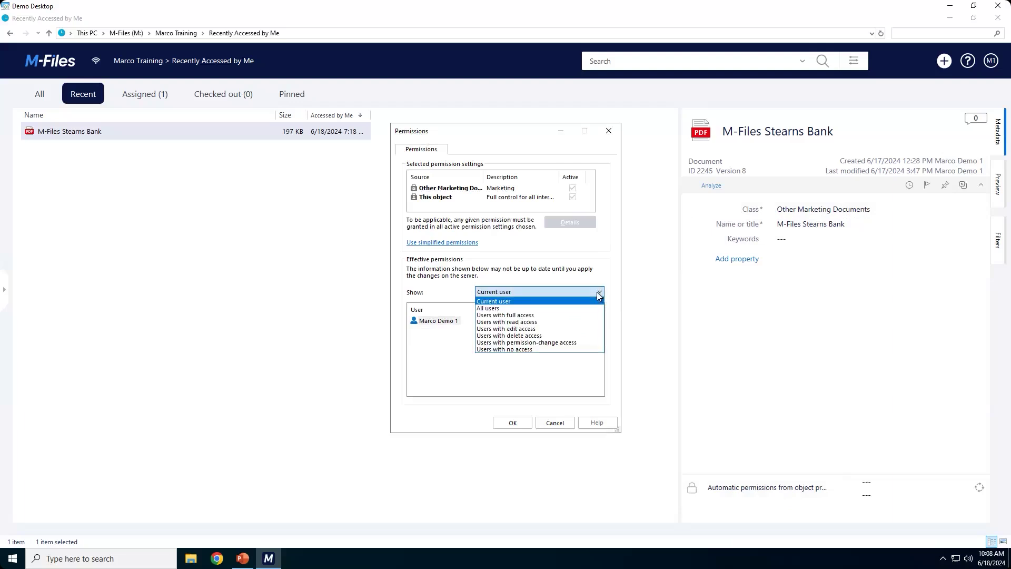
pyautogui.click(554, 311)
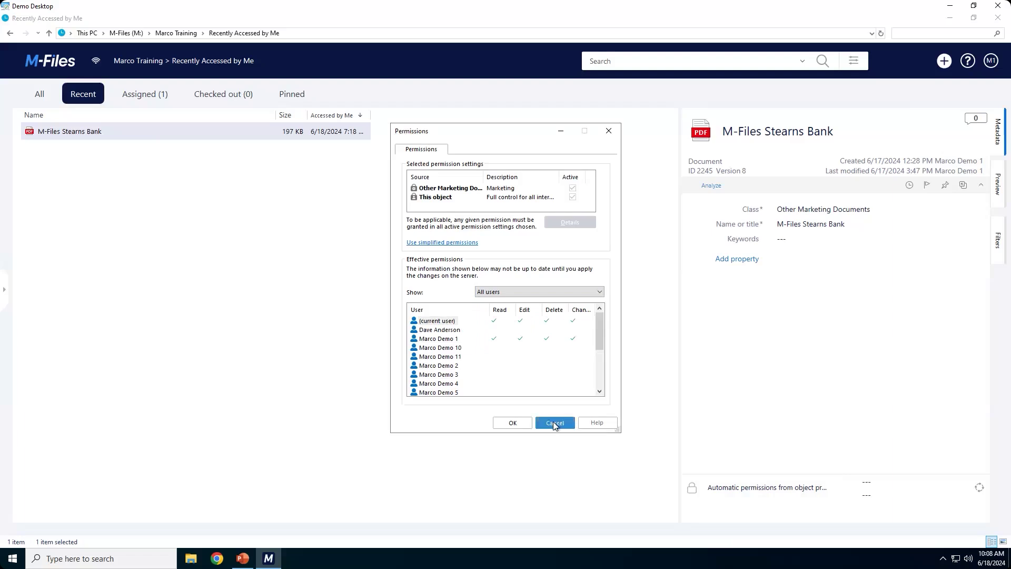
pyautogui.click(514, 424)
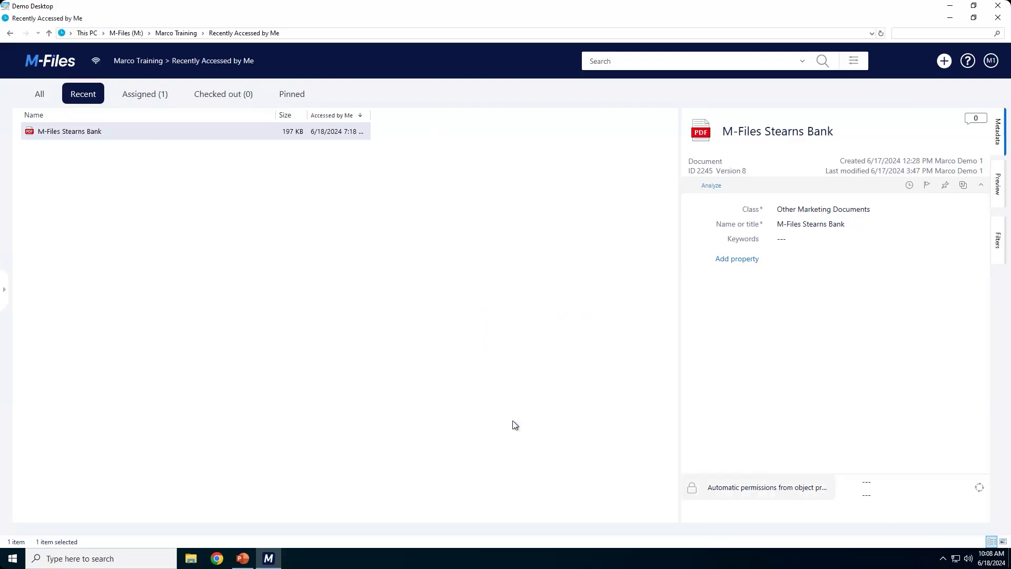
# Step: Change the M-Files Stearns Bank document's class to Unclassified and save it
pyautogui.click(851, 209)
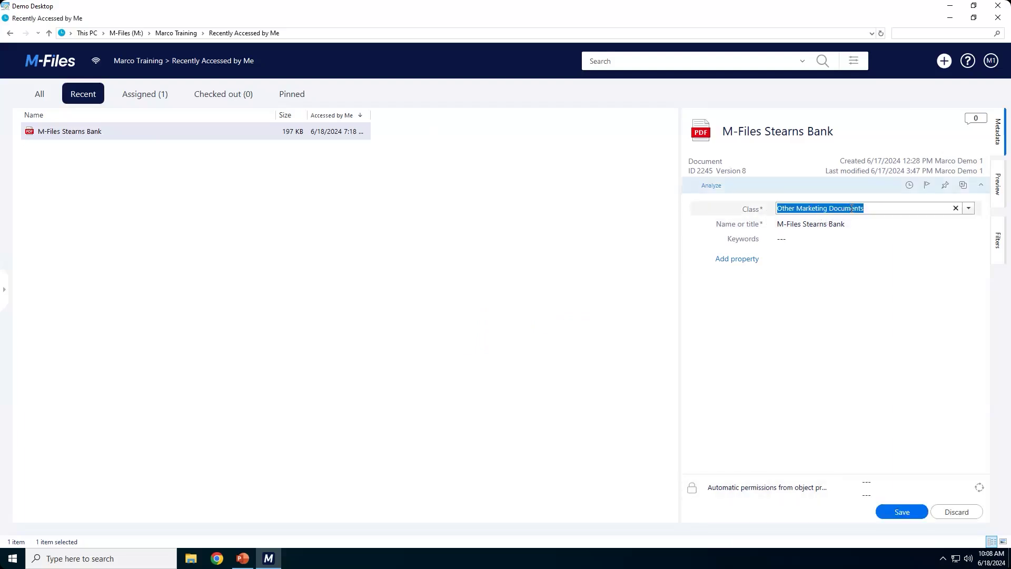
pyautogui.click(970, 211)
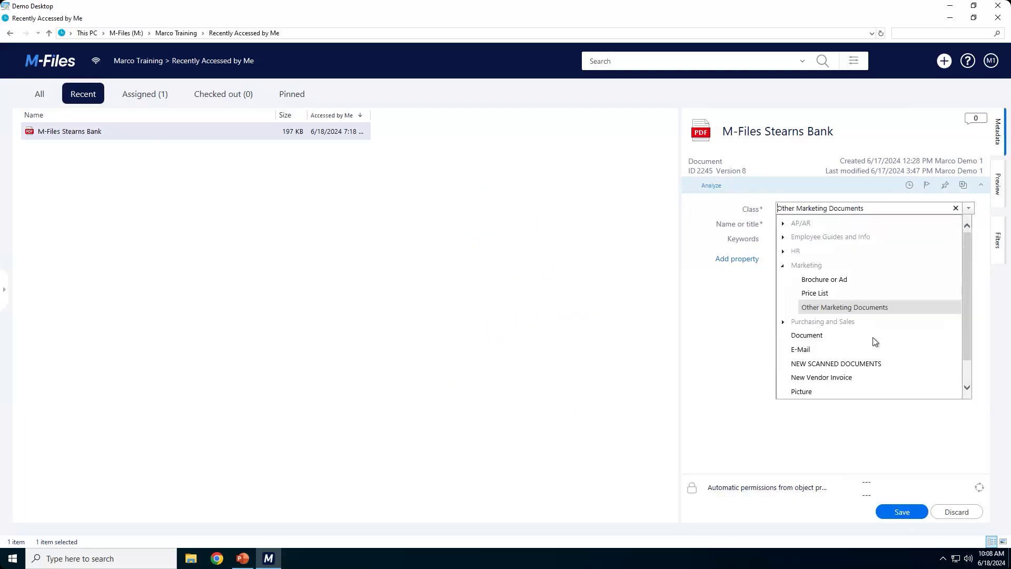
pyautogui.scroll(-2, 874, 341)
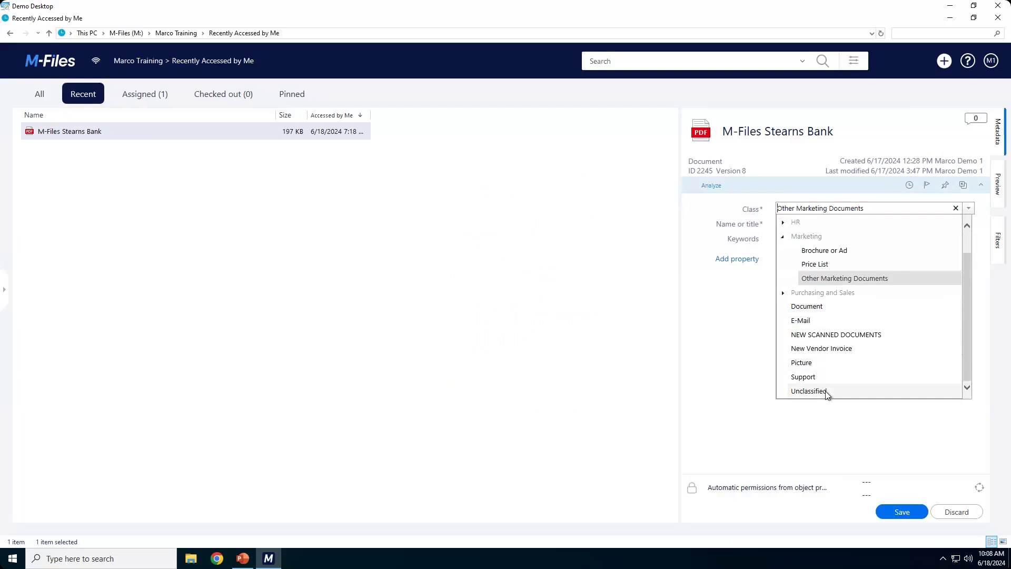
pyautogui.click(809, 391)
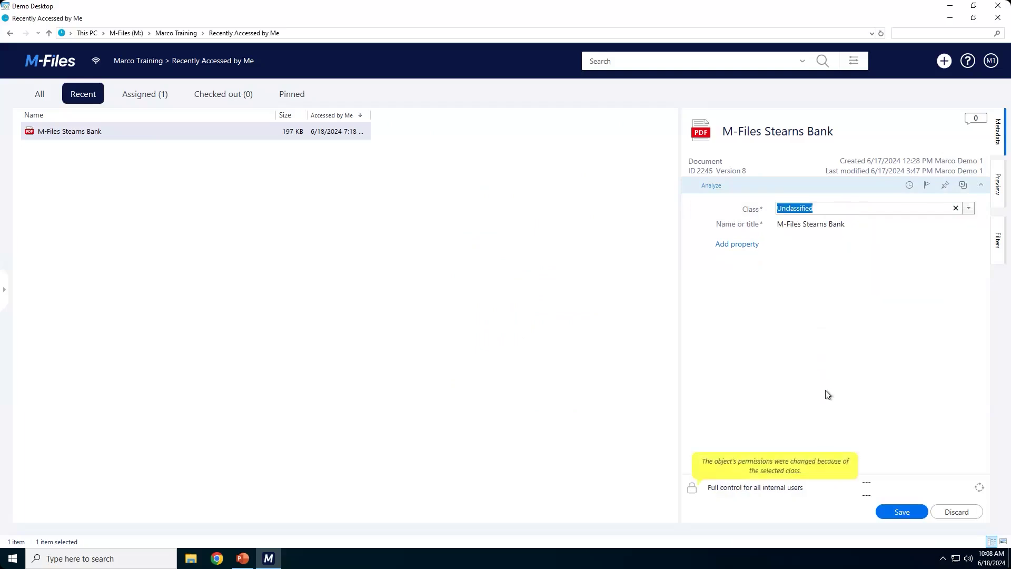
pyautogui.click(905, 513)
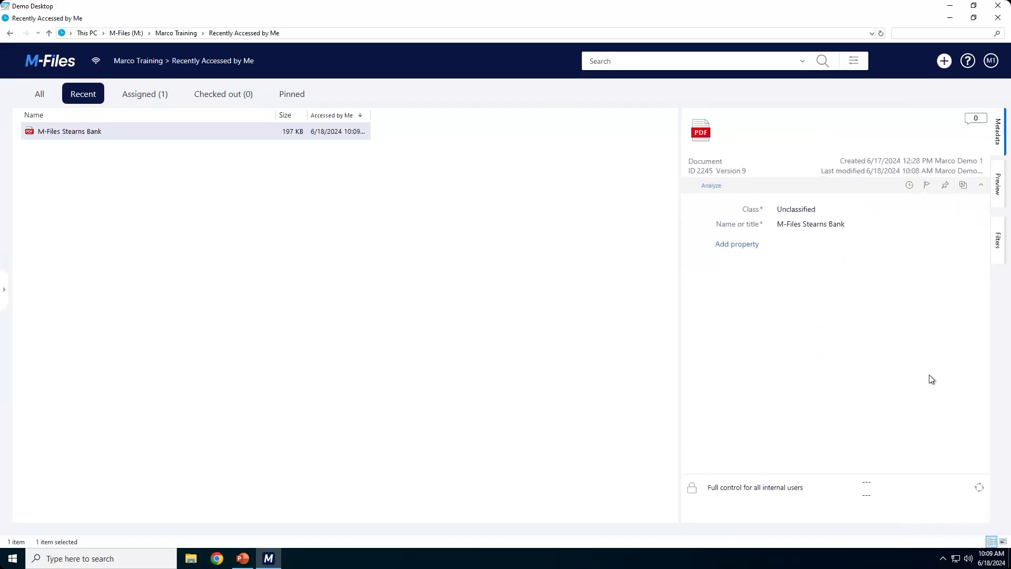
# Step: Rerun the Stearns Bank search from history and select the document
pyautogui.click(730, 489)
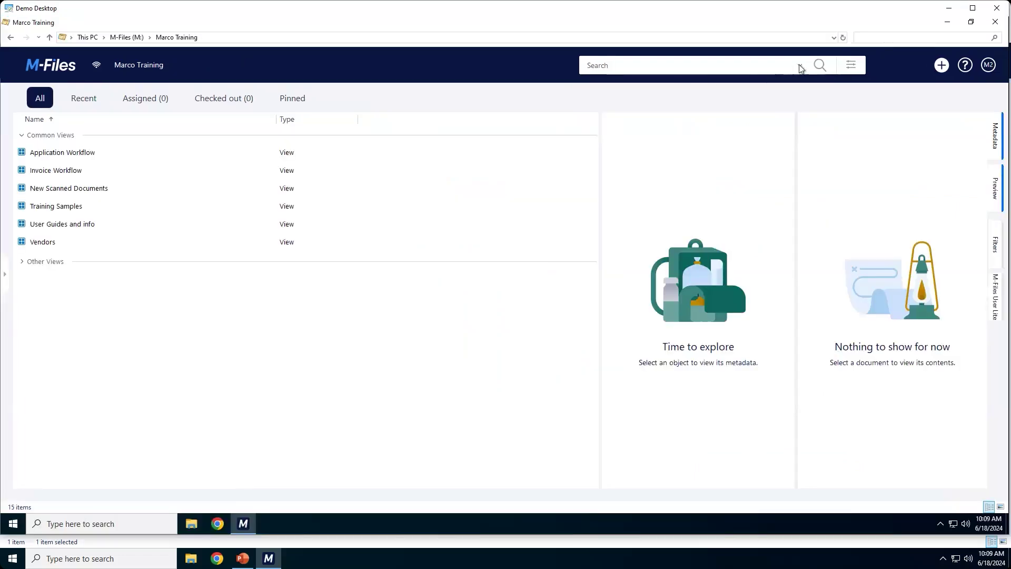
pyautogui.click(800, 66)
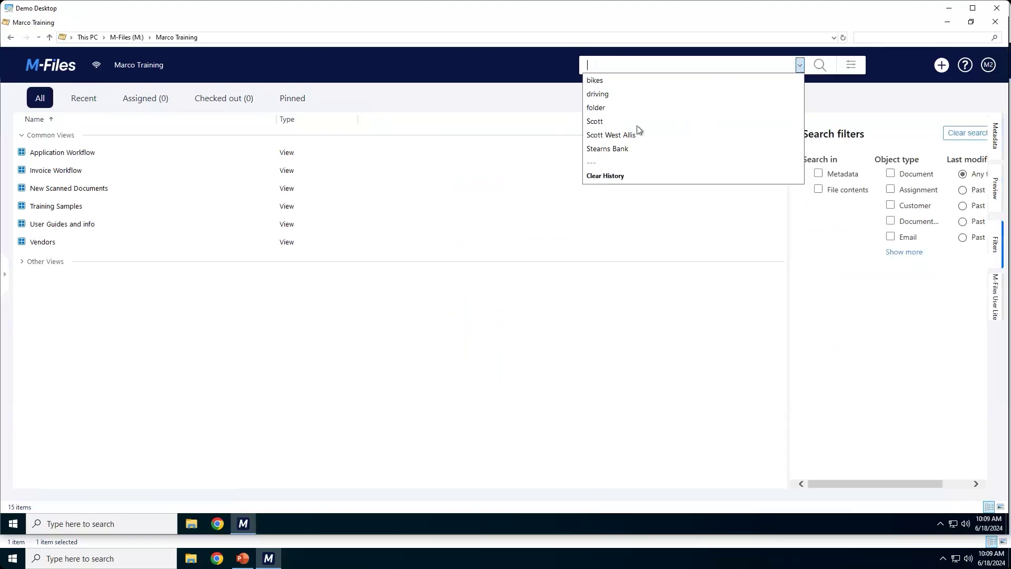
pyautogui.click(624, 150)
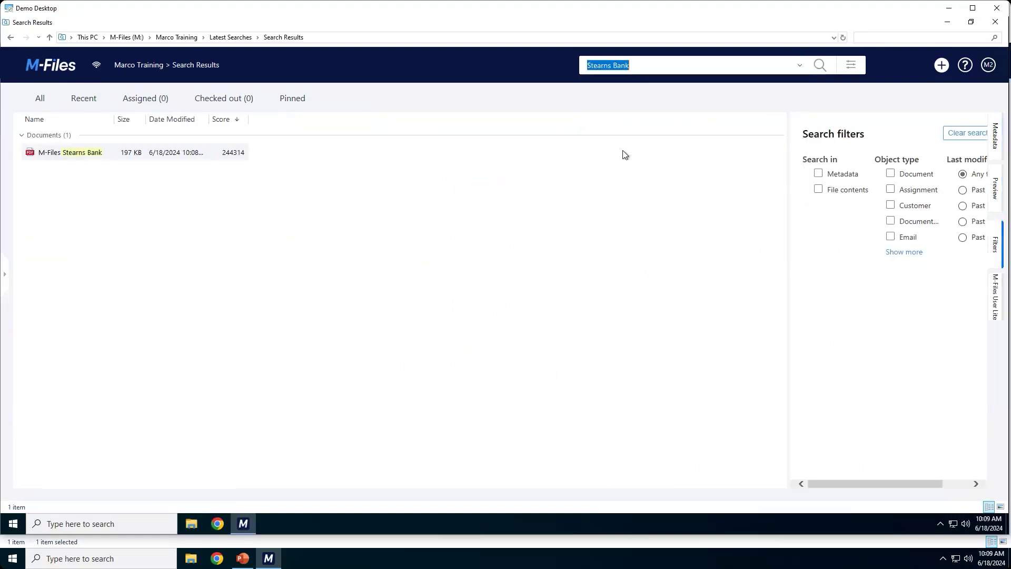
pyautogui.click(80, 154)
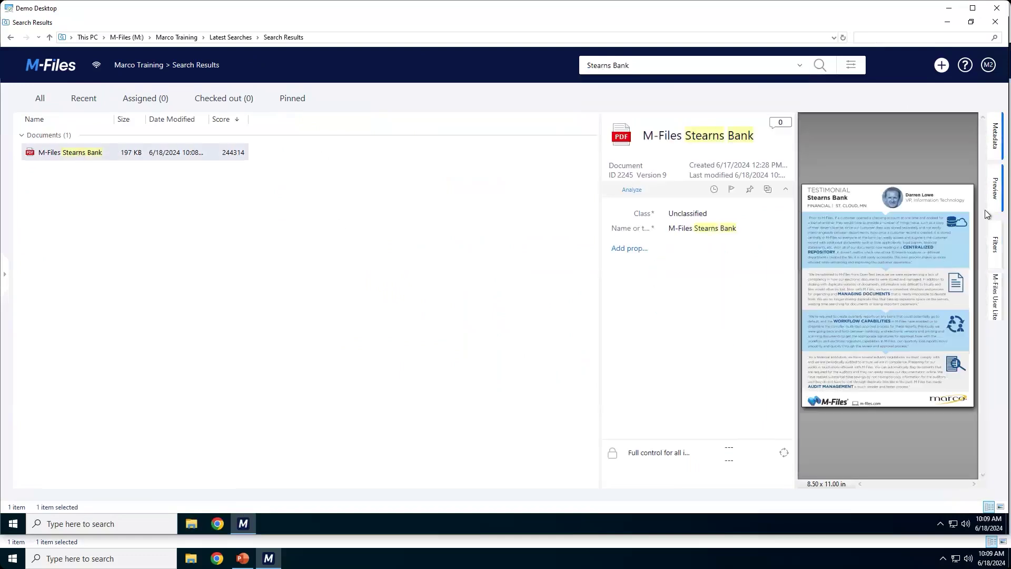
# Step: Close the preview, widen the metadata pane, and check the document's permissions without changes
pyautogui.click(997, 195)
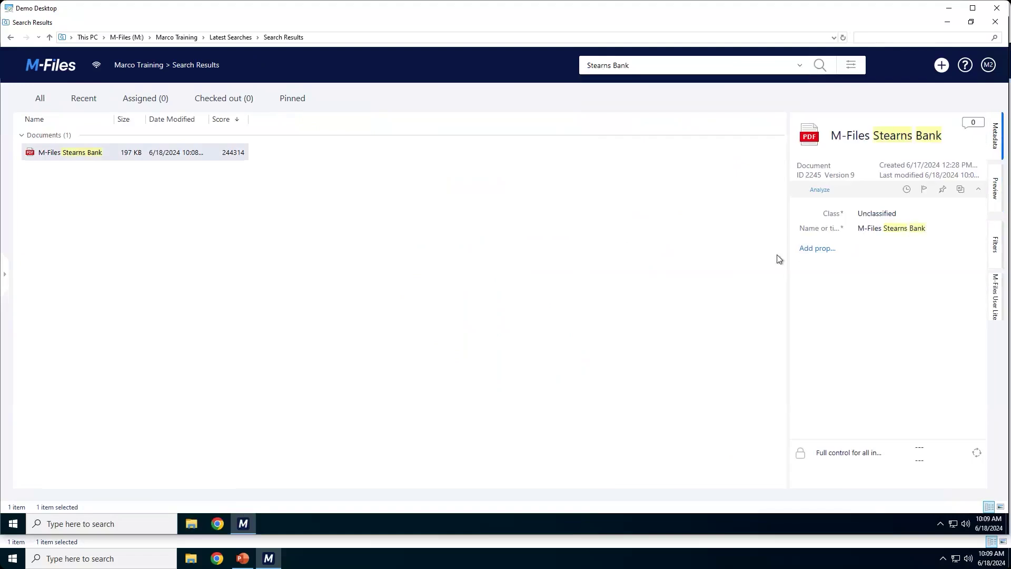
pyautogui.moveTo(787, 257); pyautogui.dragTo(704, 258)
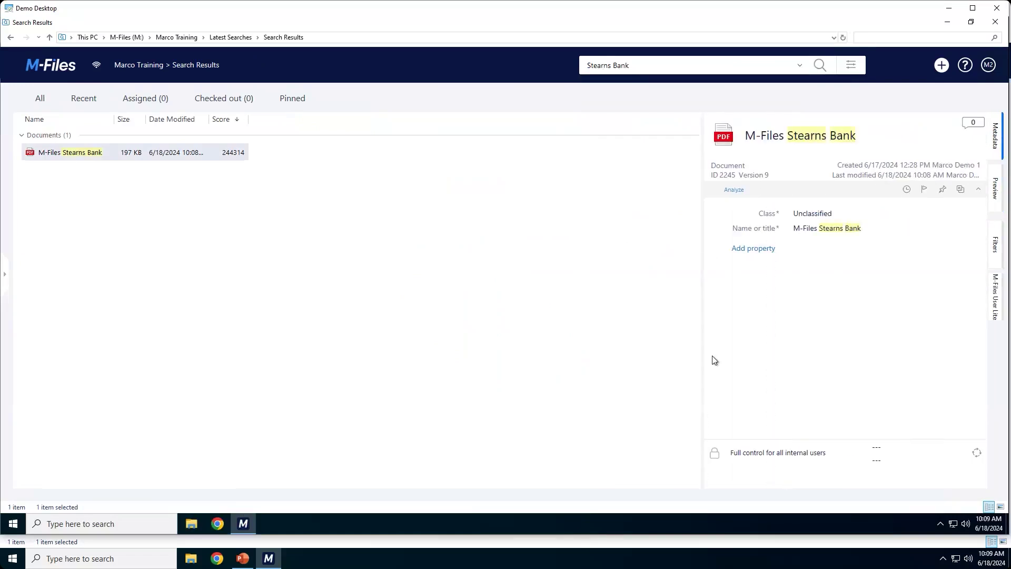
pyautogui.click(750, 455)
pyautogui.moveTo(598, 320)
pyautogui.mouseDown()
pyautogui.moveTo(600, 357)
pyautogui.moveTo(602, 313)
pyautogui.mouseUp()
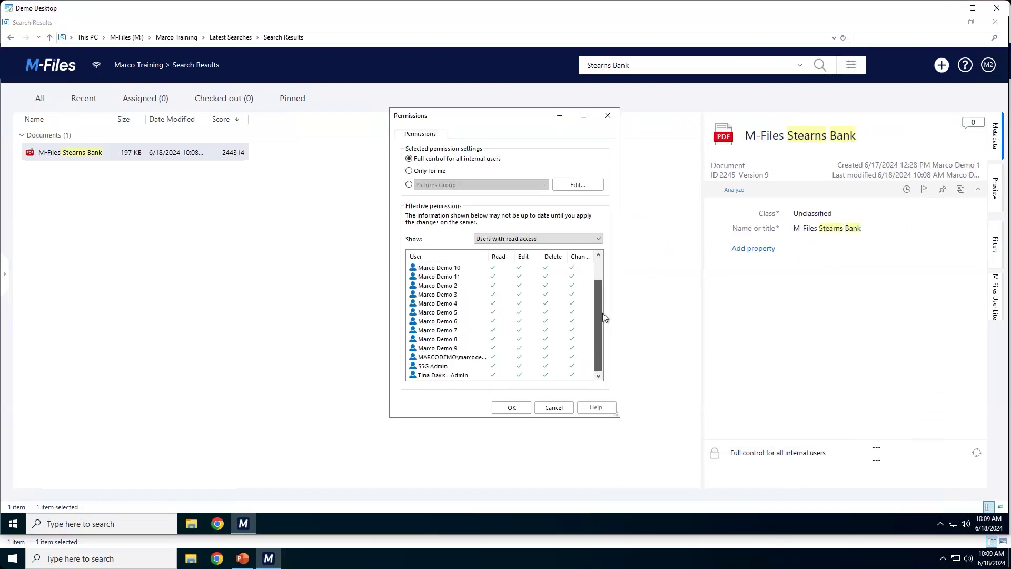
pyautogui.click(512, 406)
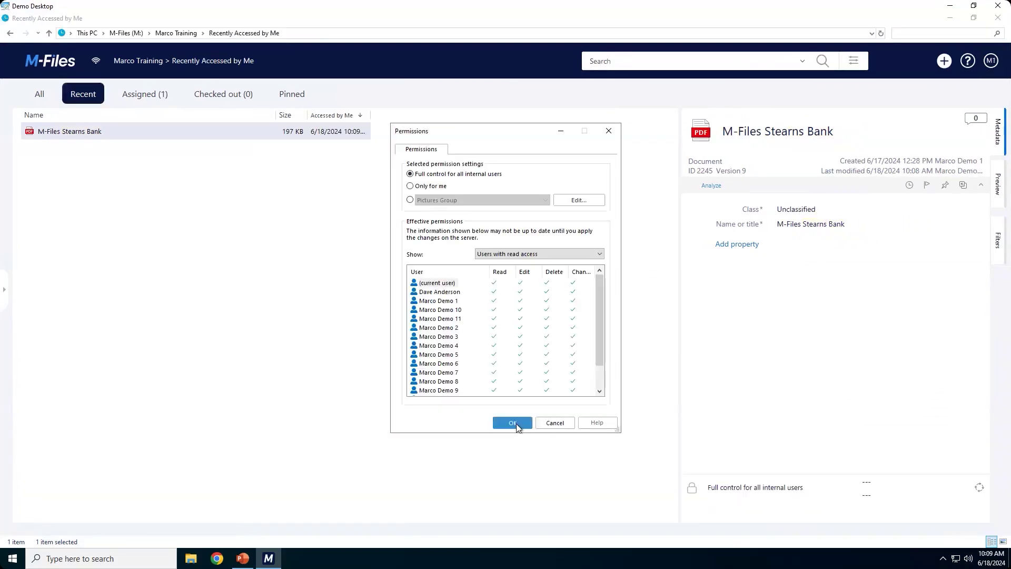
# Step: Reclassify Stearns Bank as Marketing > Other Marketing Documents, save, and review its automatic permissions
pyautogui.click(516, 423)
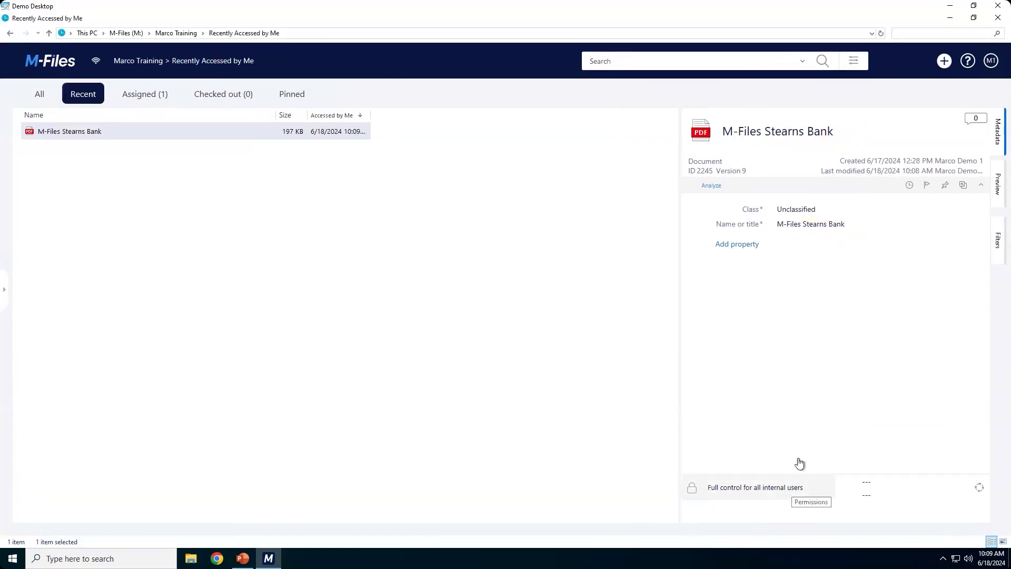
pyautogui.click(820, 211)
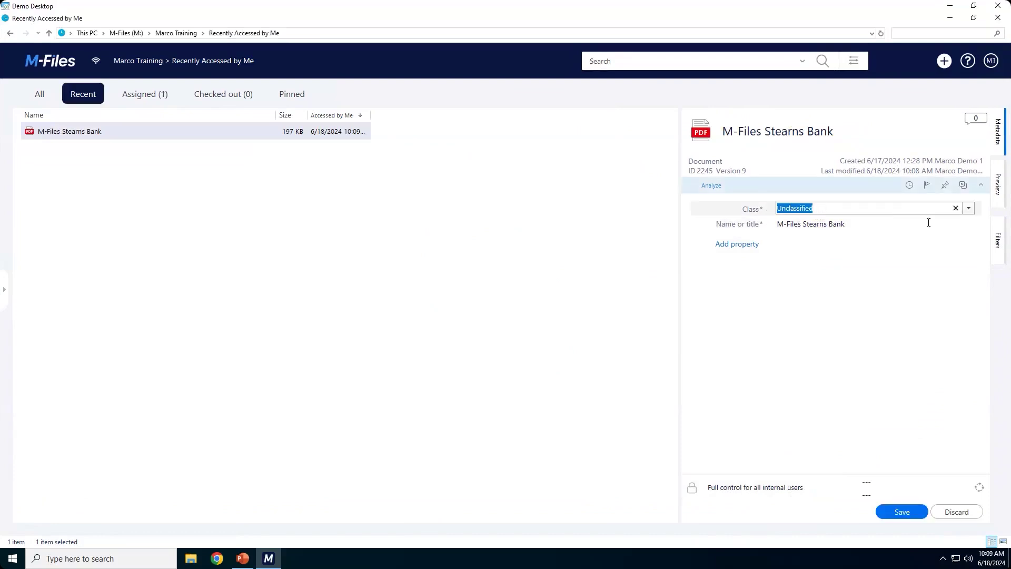
pyautogui.click(969, 210)
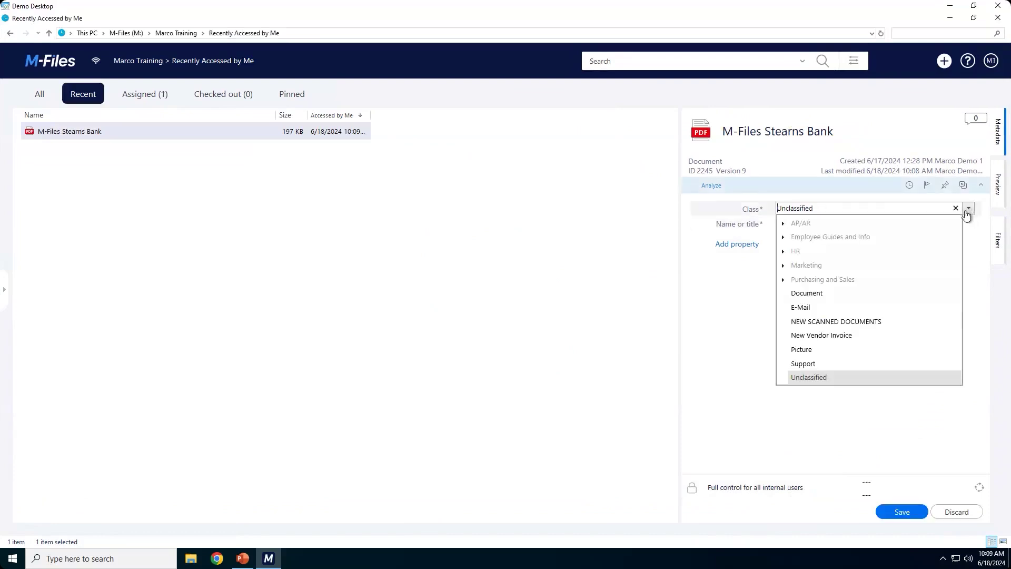
pyautogui.click(784, 266)
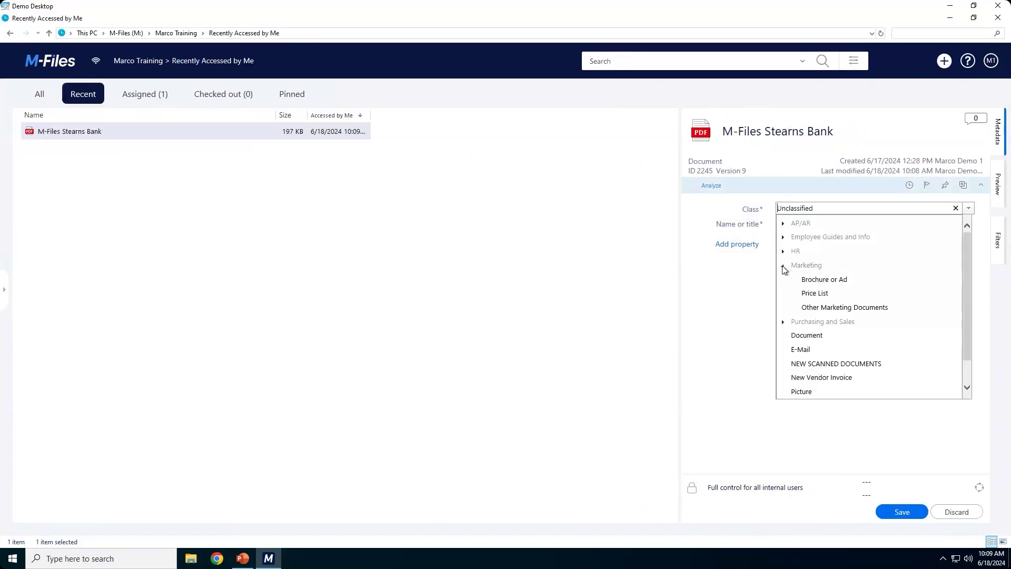
pyautogui.click(823, 309)
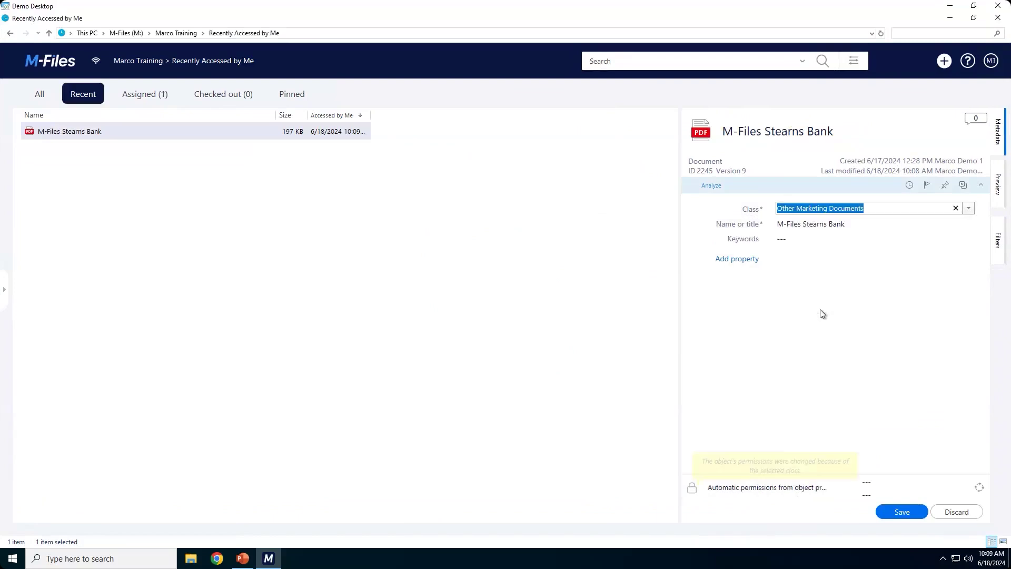
pyautogui.click(902, 513)
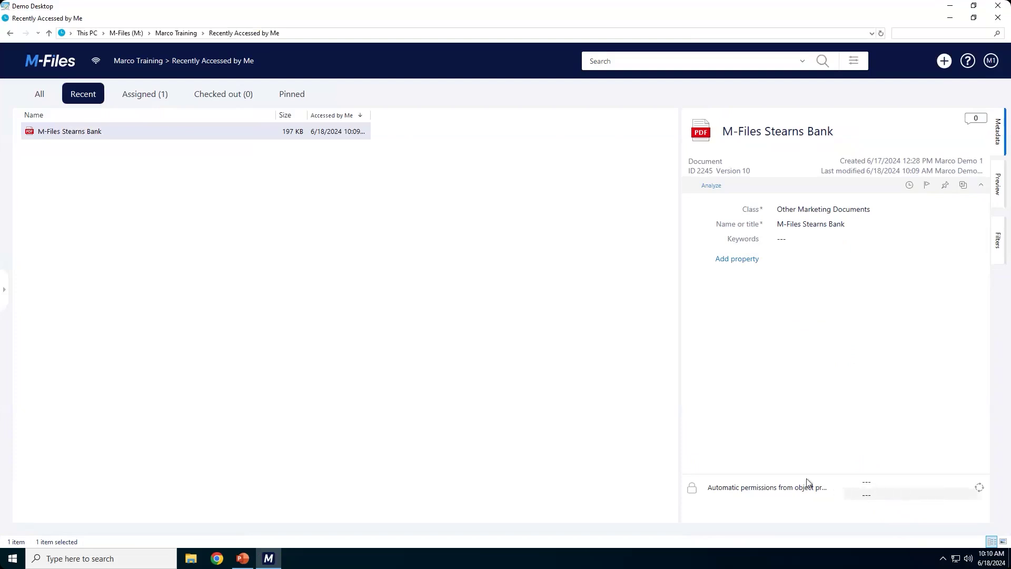
pyautogui.click(773, 490)
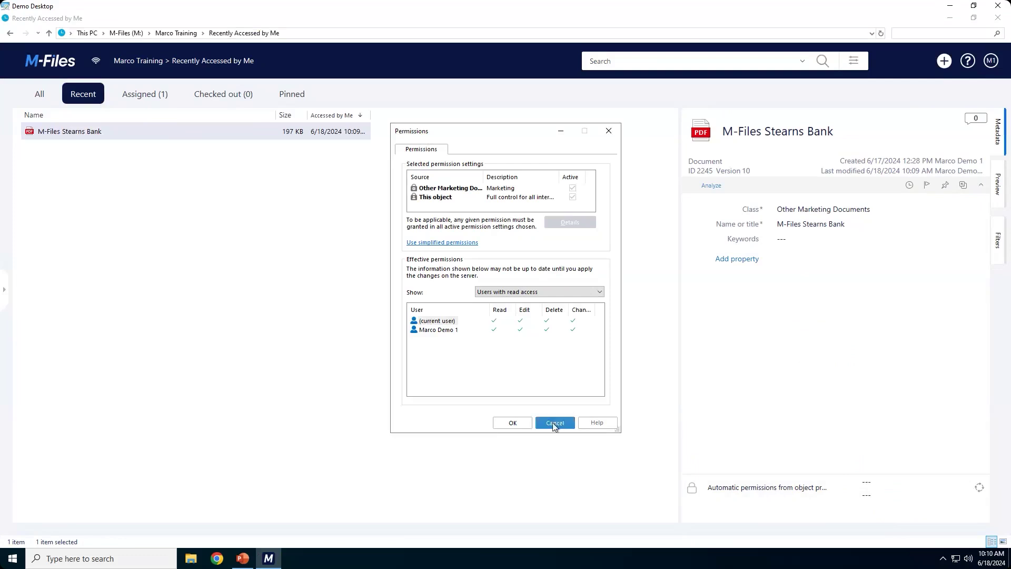
pyautogui.click(523, 426)
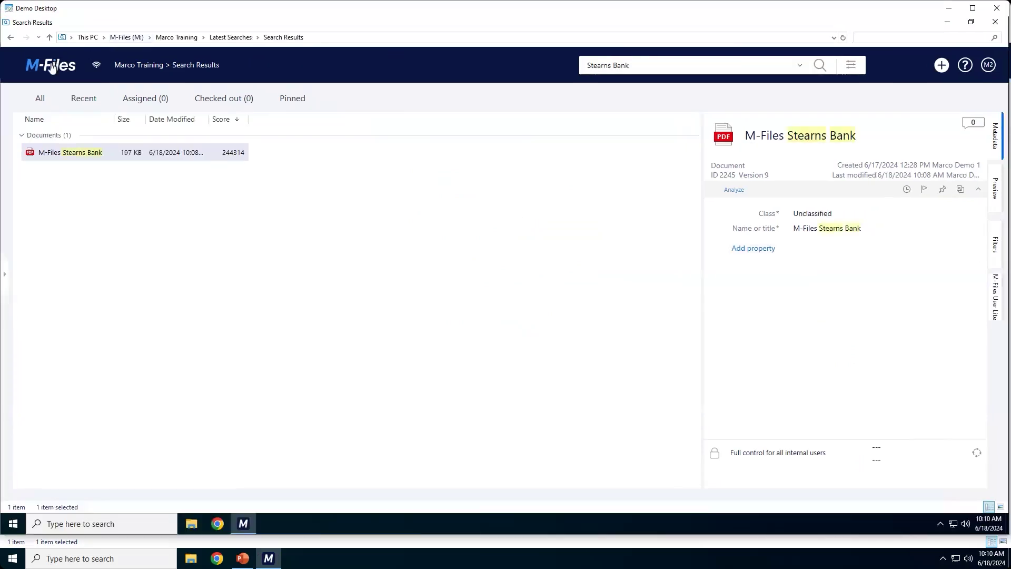
# Step: Return to the vault home and rerun the Stearns Bank search from the search history
pyautogui.click(51, 67)
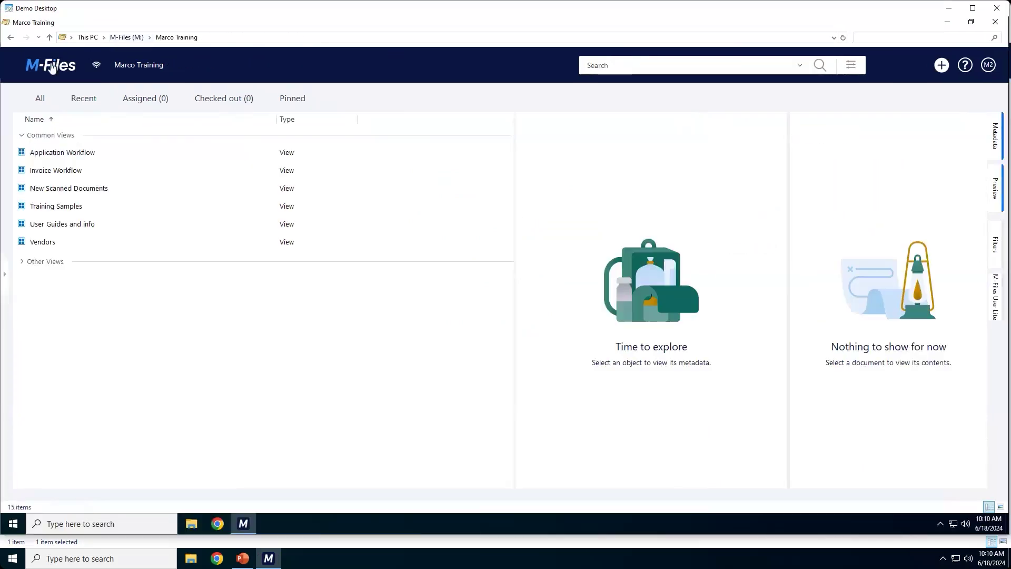
pyautogui.click(799, 65)
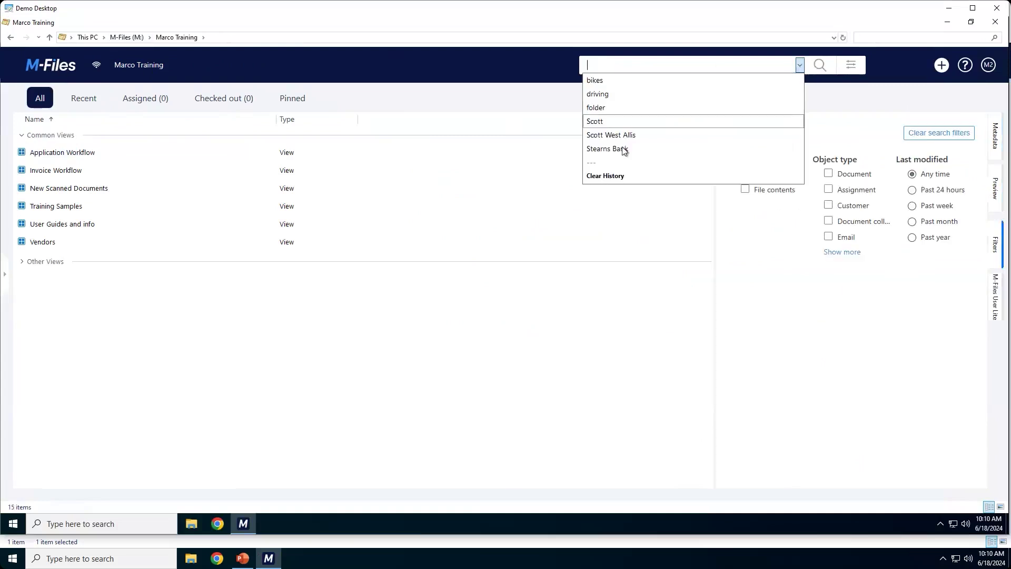
pyautogui.click(623, 149)
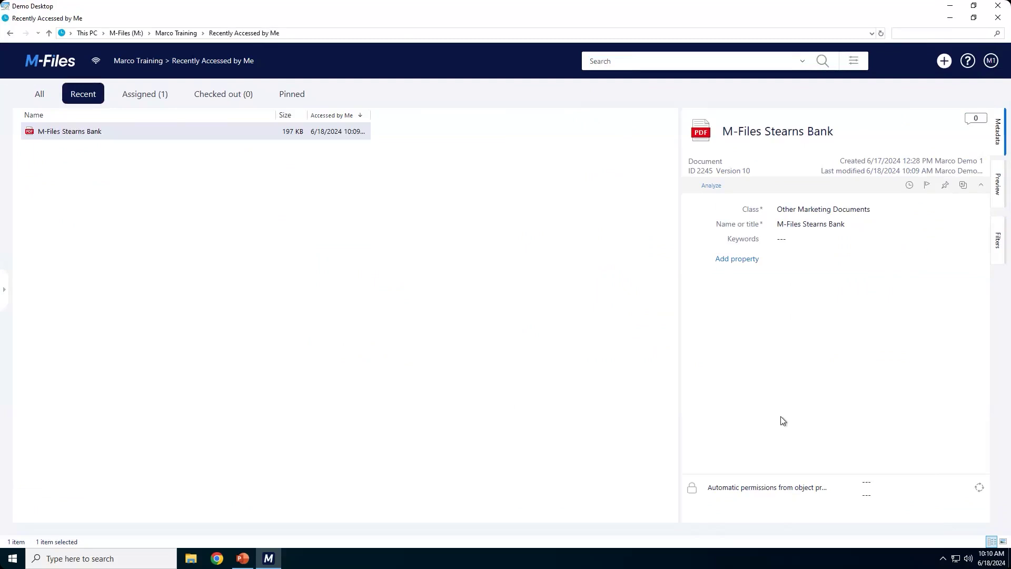
# Step: Show the All views list, where the new Pictures view now appears
pyautogui.click(36, 96)
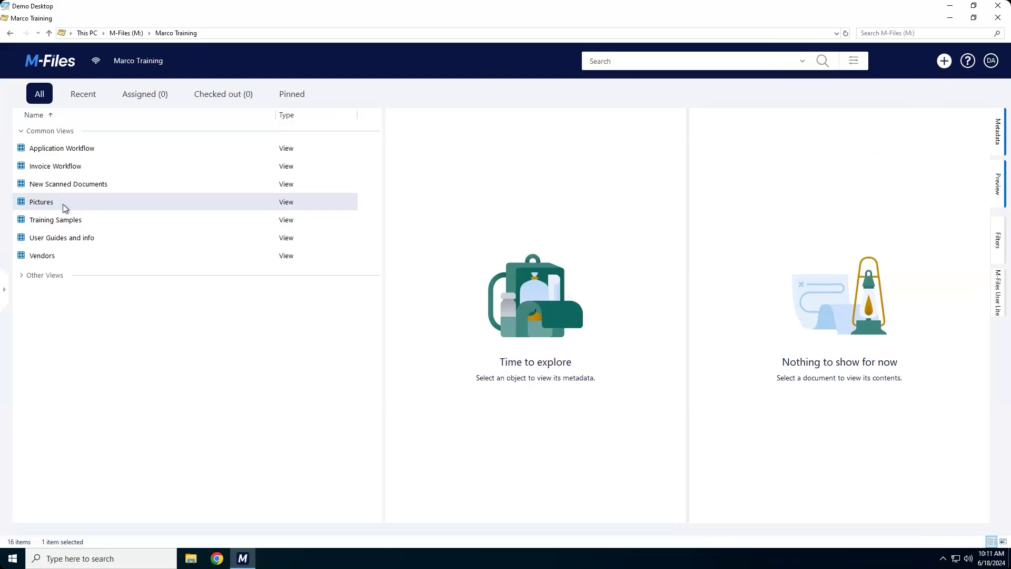
# Step: Open the Pictures view's properties at the Permissions tab, showing All internal users
pyautogui.rightClick(62, 203)
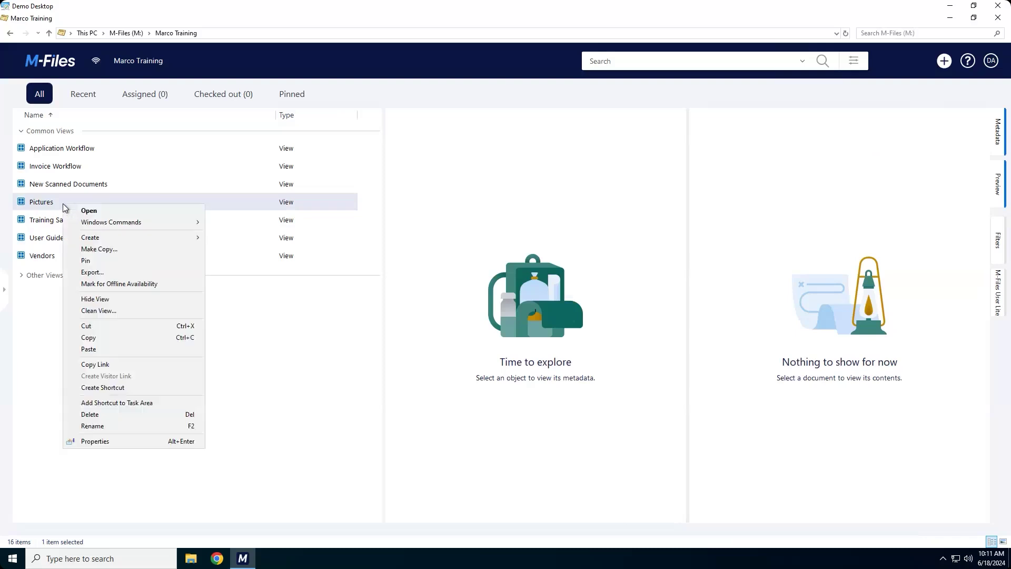
pyautogui.click(96, 441)
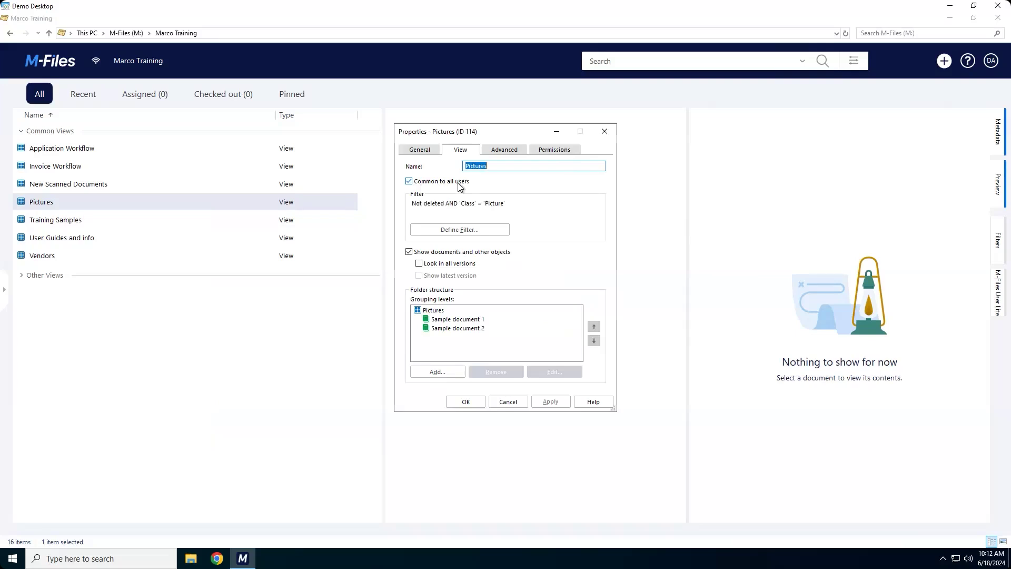
pyautogui.click(557, 151)
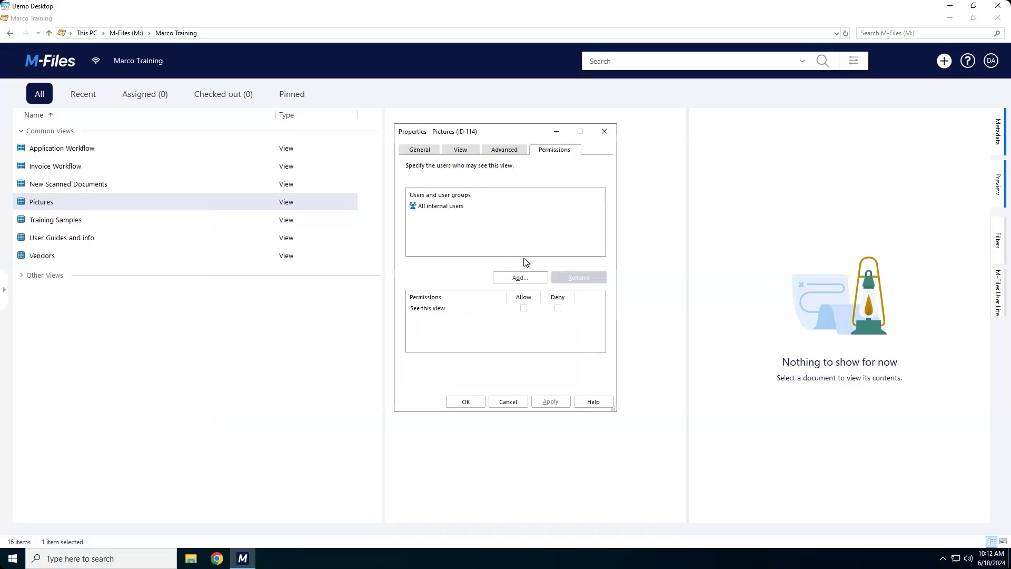
# Step: Add the Photos group to the Pictures view's permissions with See this view allowed, and apply
pyautogui.click(521, 278)
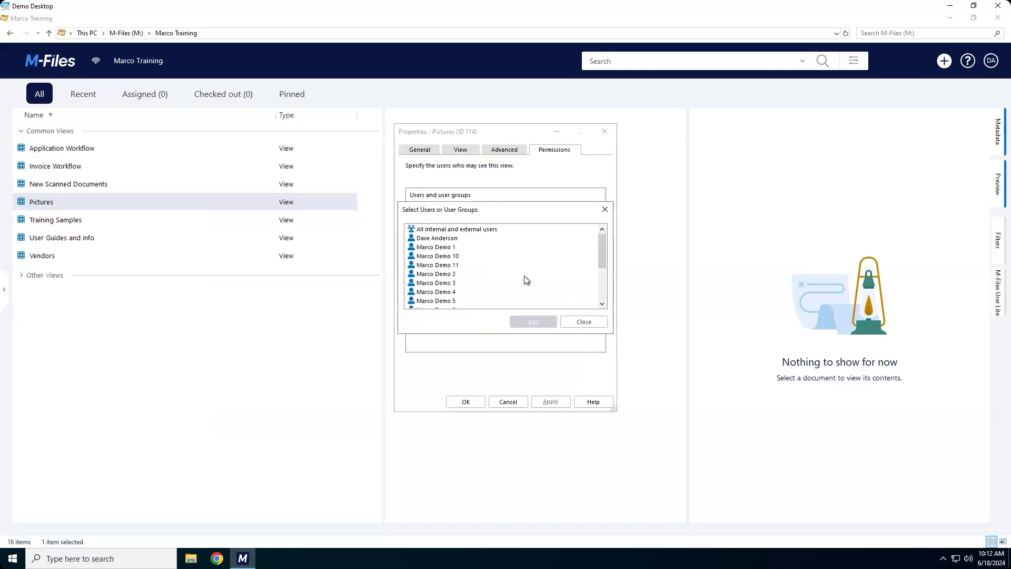
pyautogui.scroll(-2, 507, 273)
pyautogui.scroll(-1, 507, 274)
pyautogui.scroll(-1, 506, 274)
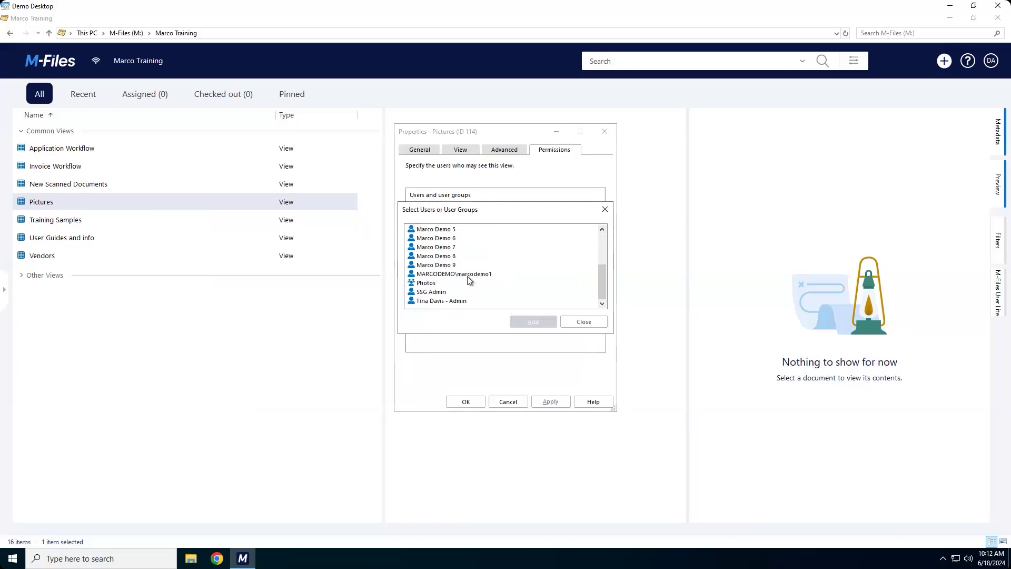
pyautogui.click(430, 285)
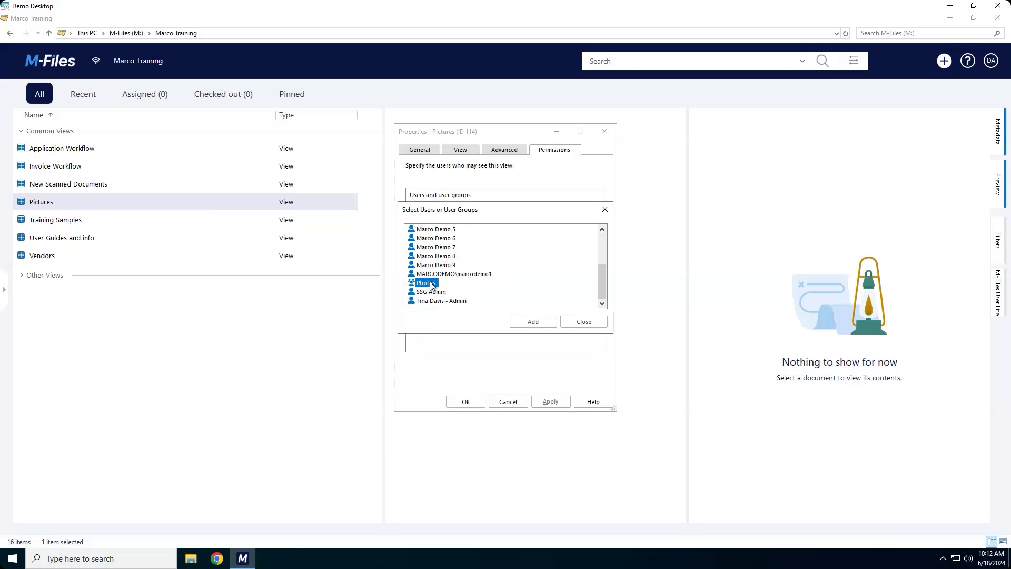
pyautogui.click(533, 324)
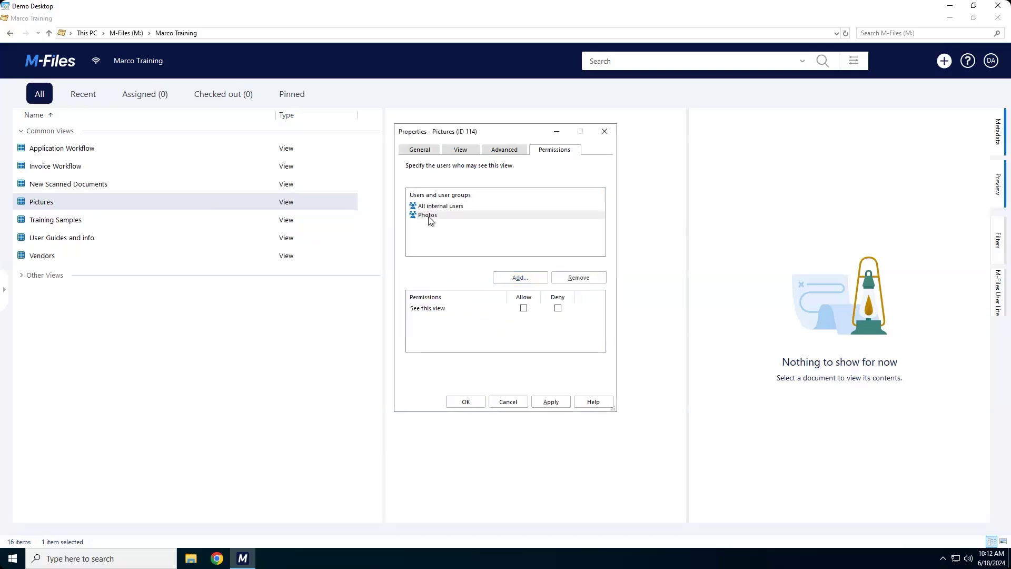
pyautogui.click(429, 218)
pyautogui.click(523, 308)
pyautogui.click(561, 404)
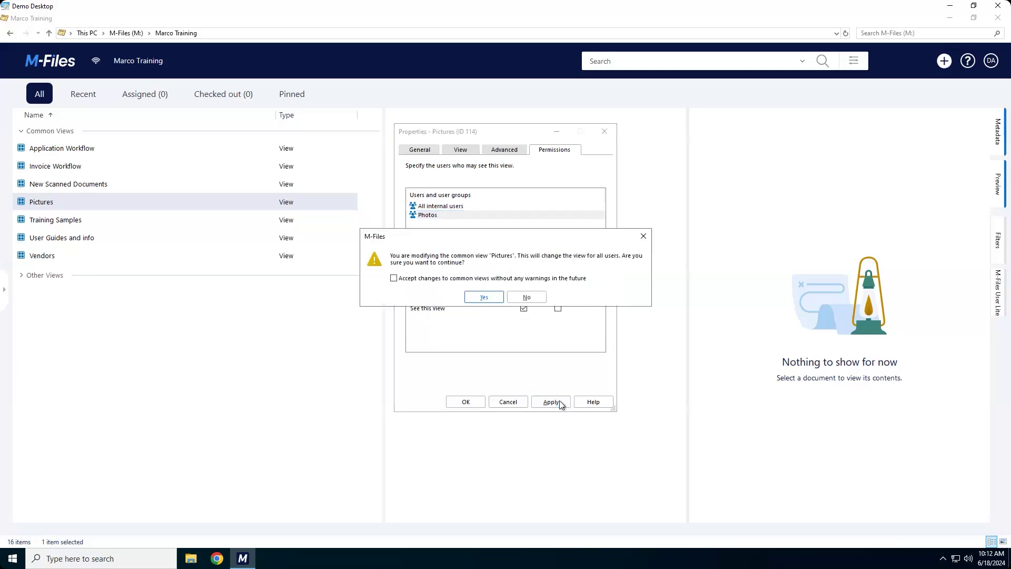
# Step: Save the Pictures view permissions for the Photos group, then confirm Pictures appears in another user session
pyautogui.click(496, 298)
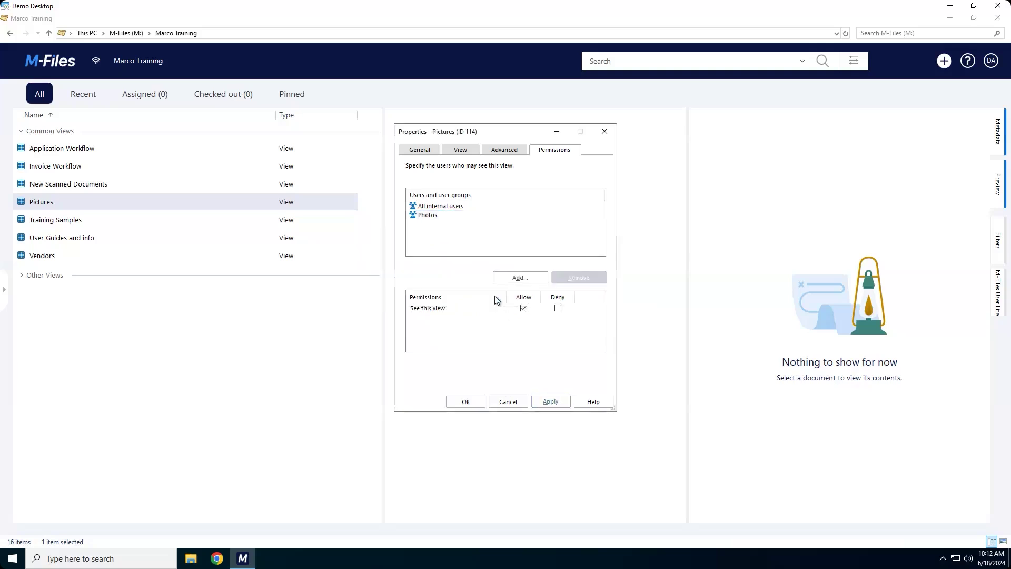
pyautogui.click(466, 404)
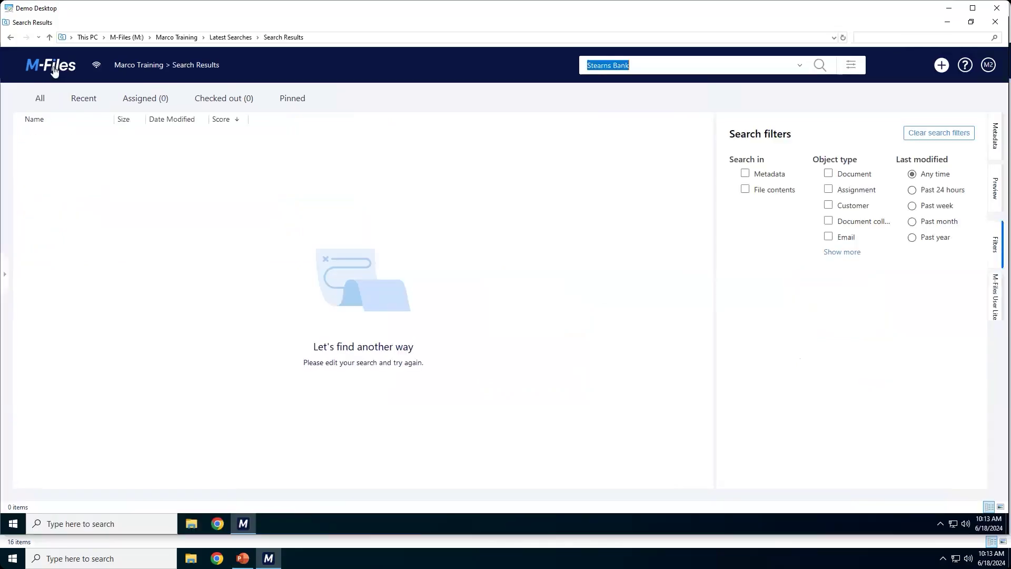
pyautogui.click(53, 69)
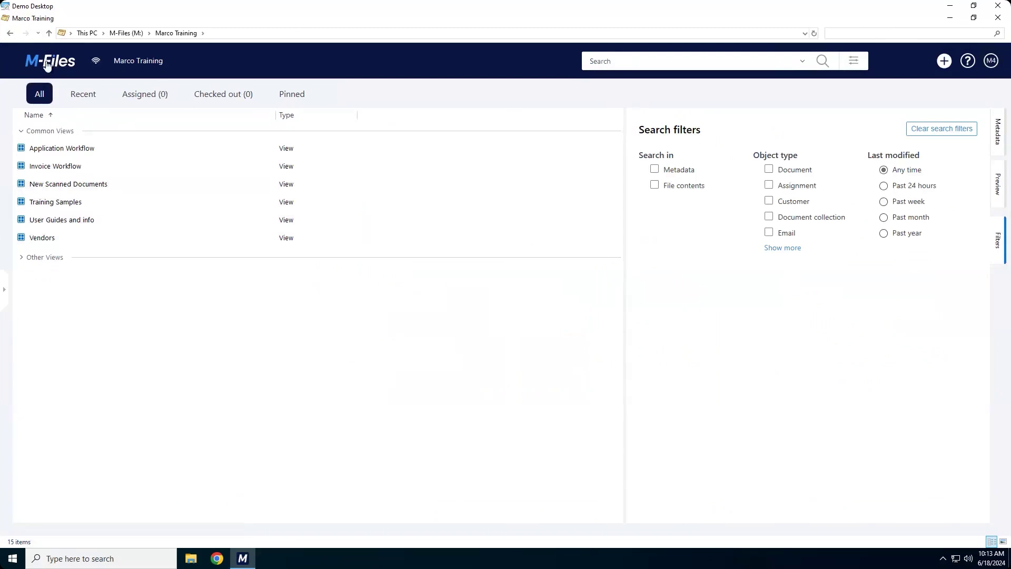
pyautogui.click(49, 63)
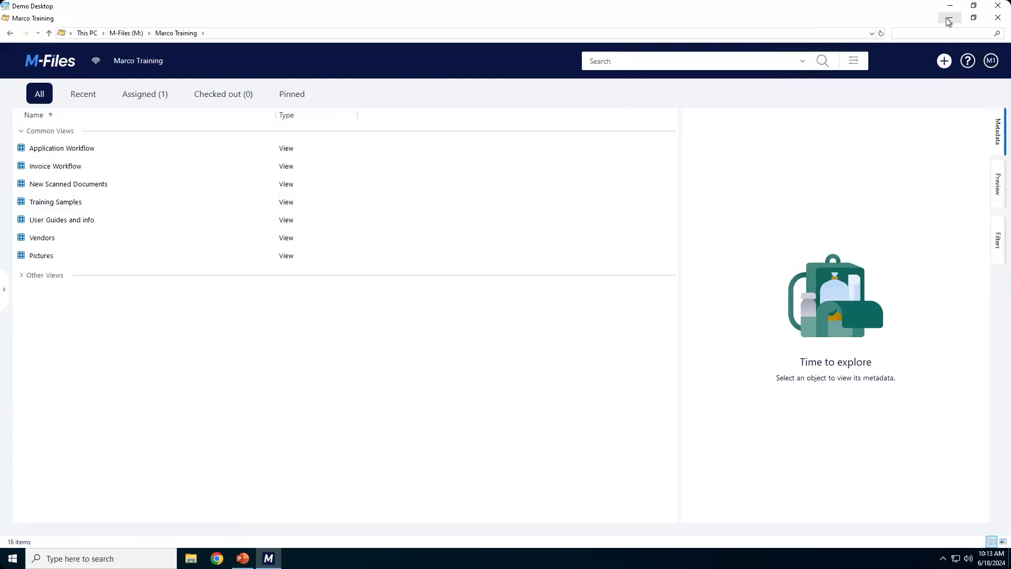
# Step: Display the Question and Answer slide in PowerPoint, then minimize it to reveal the remote session
pyautogui.click(950, 18)
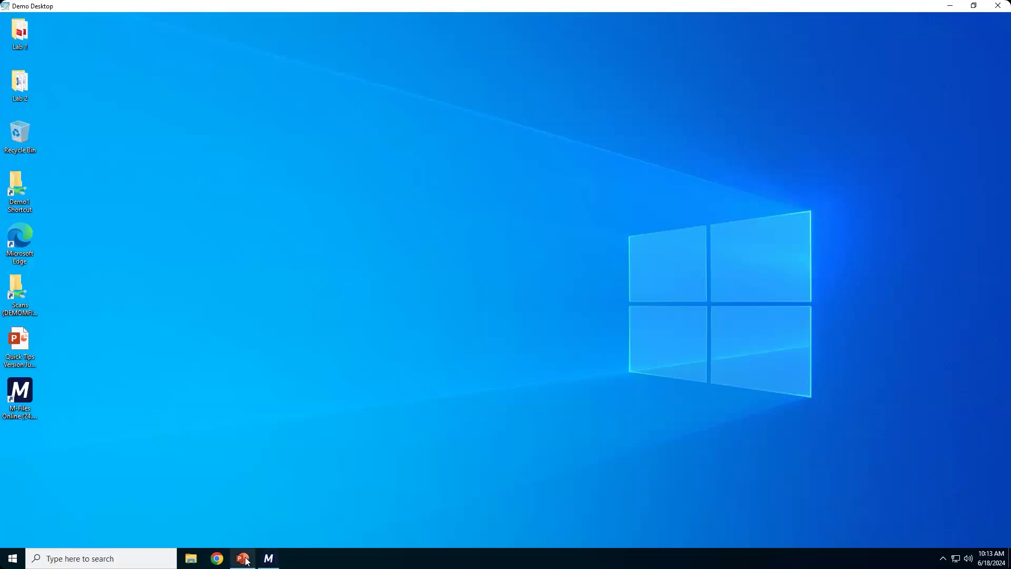
pyautogui.click(243, 558)
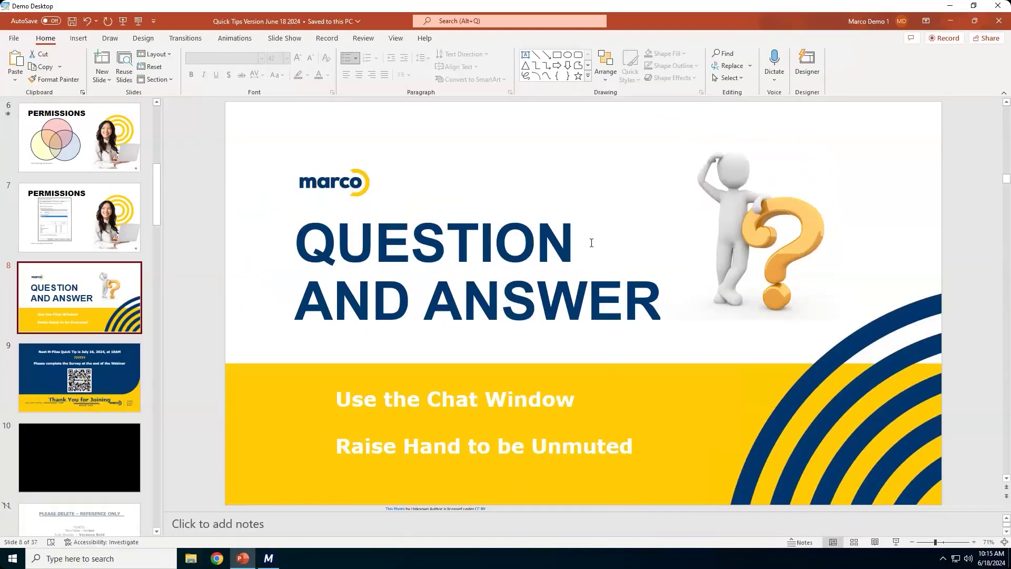
pyautogui.click(950, 20)
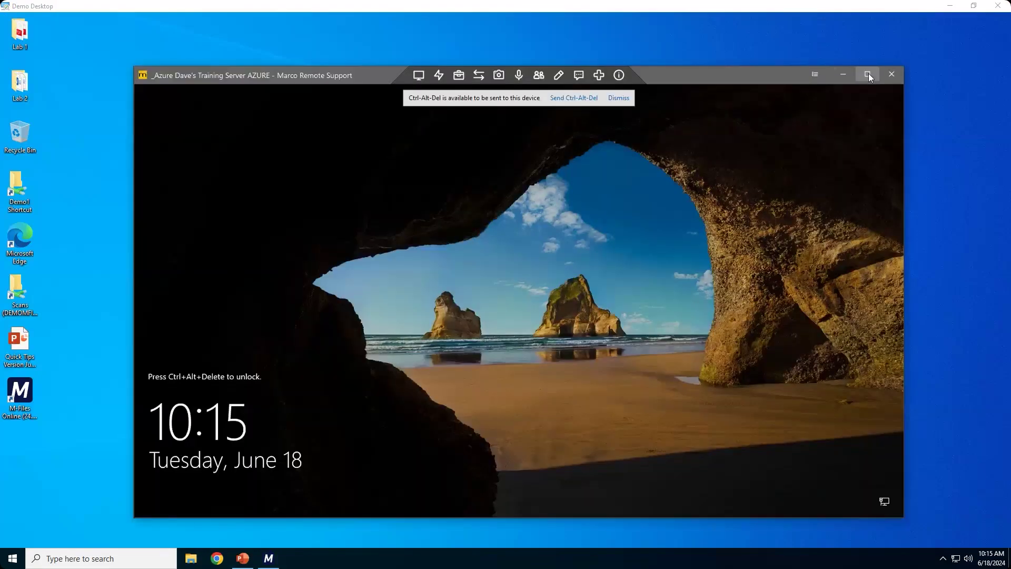
# Step: Sign in to the remote training server with stored credentials and launch M-Files Admin
pyautogui.click(579, 99)
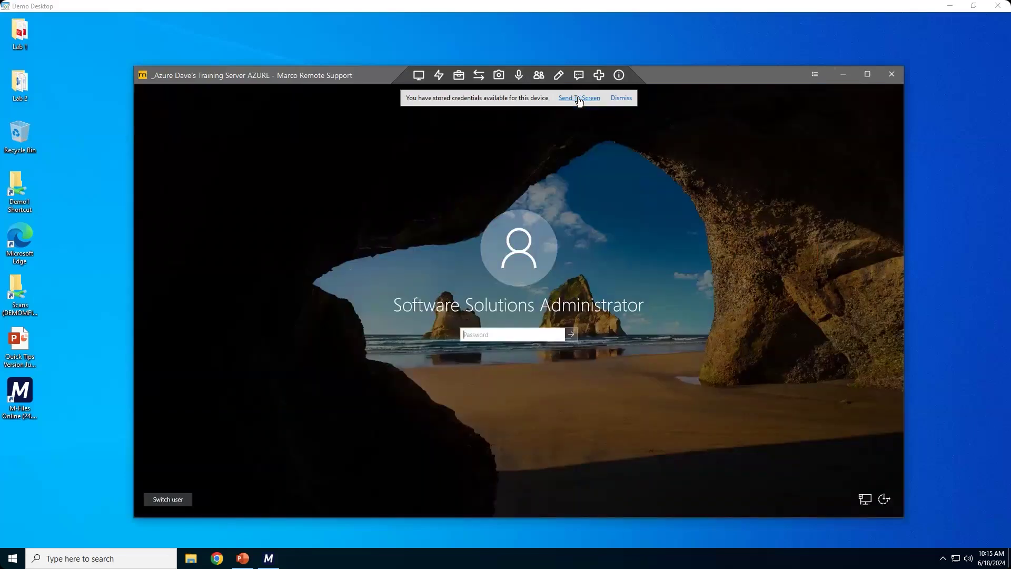
pyautogui.click(578, 100)
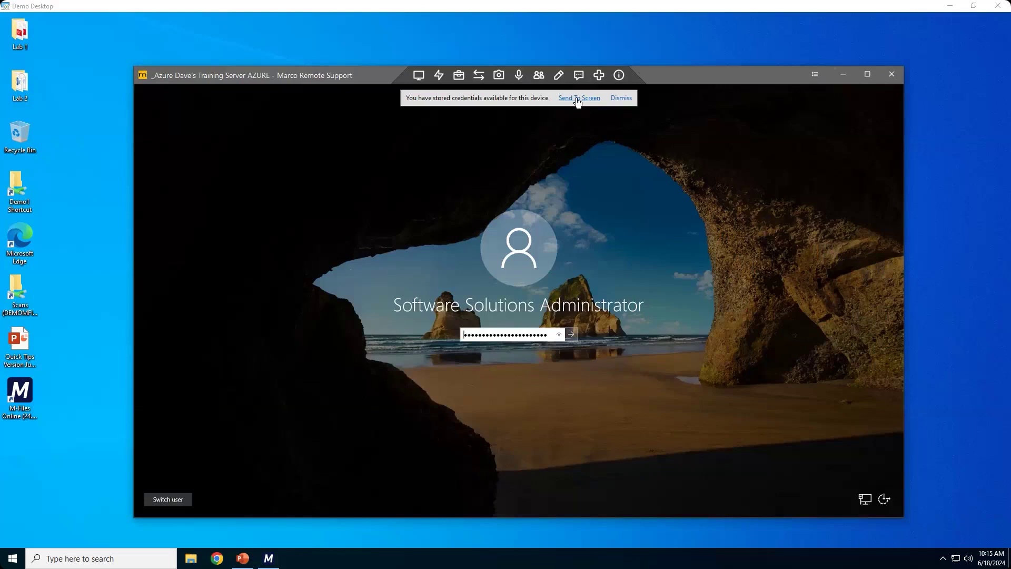
pyautogui.click(573, 334)
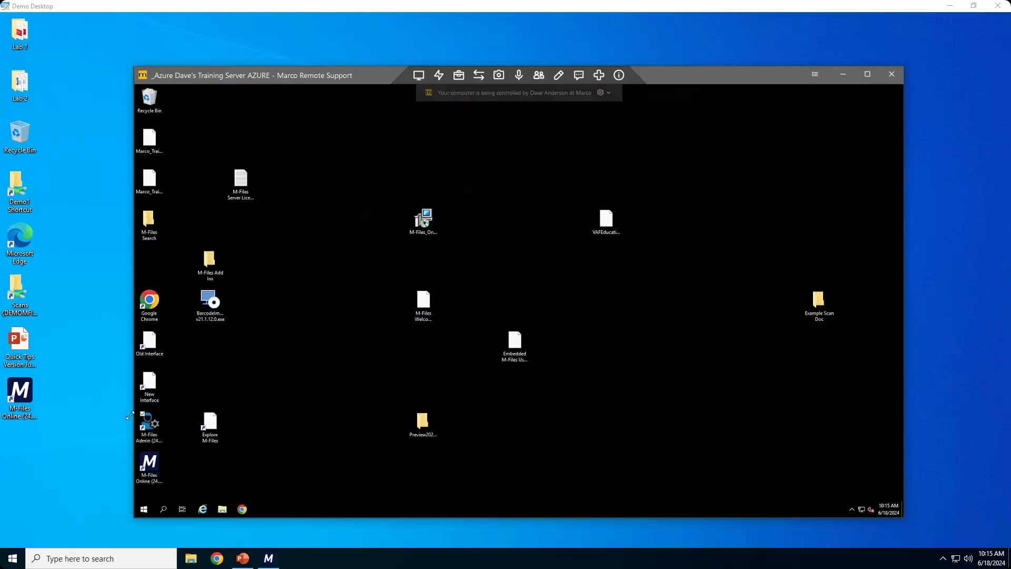
pyautogui.click(153, 428)
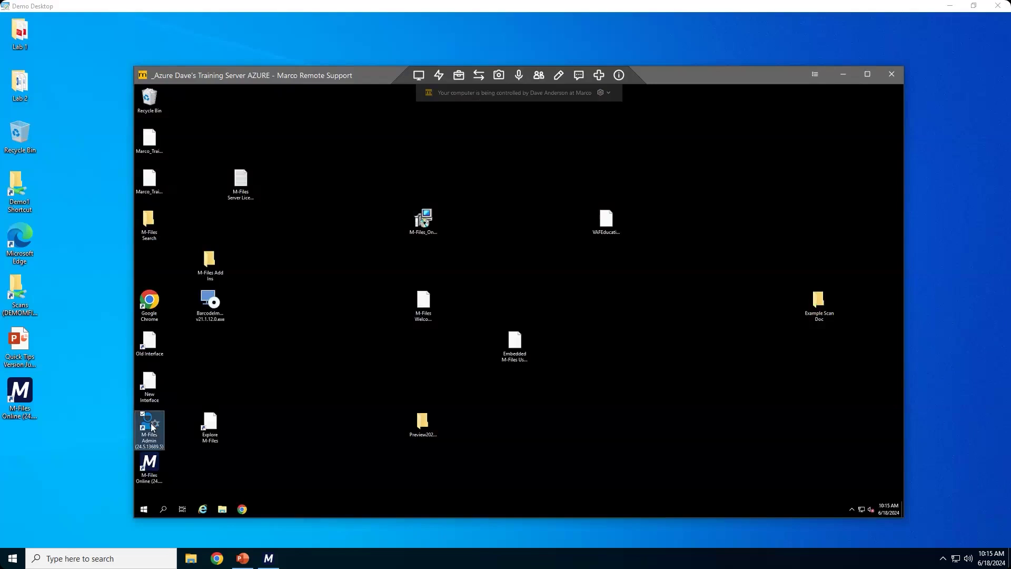
pyautogui.doubleClick(152, 427)
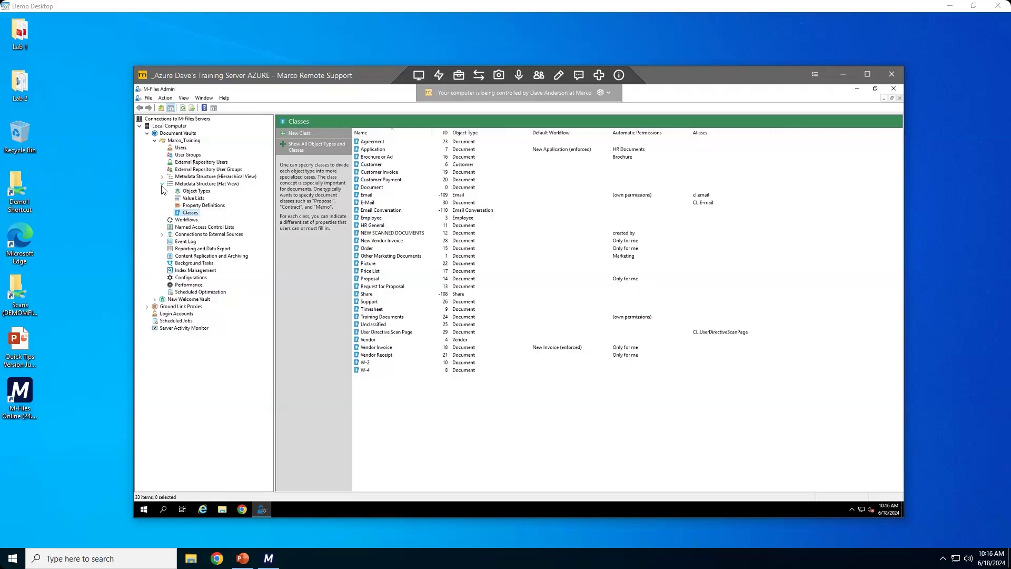
# Step: View the Marco_Training user groups, then its five Named Access Control Lists including Pictures Group
pyautogui.click(188, 155)
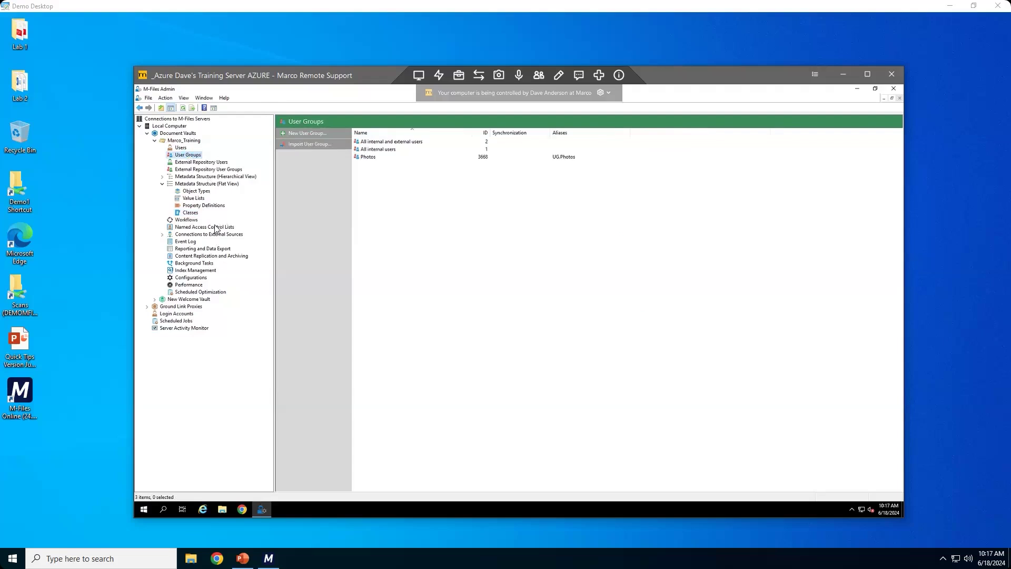
pyautogui.click(186, 227)
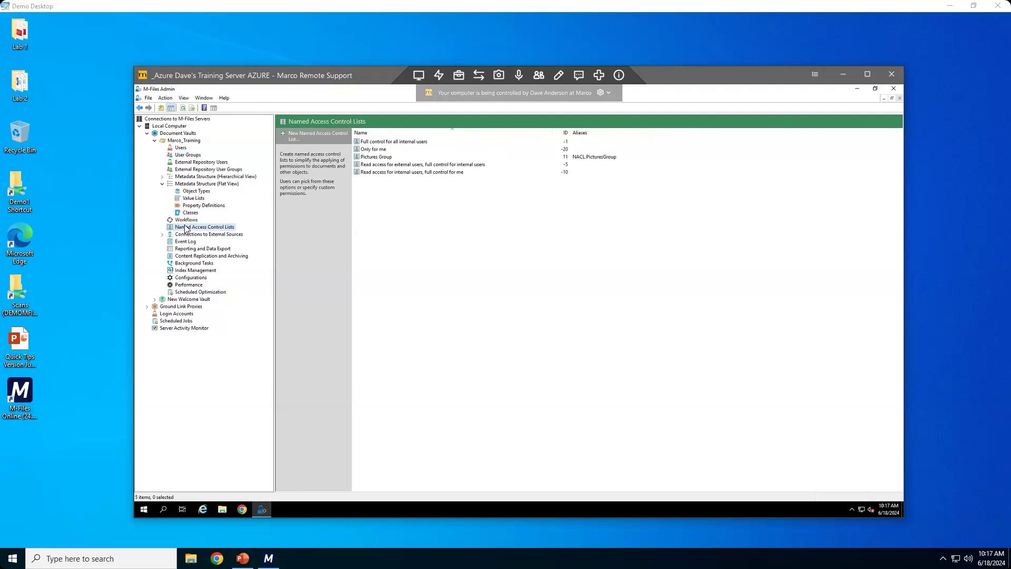
pyautogui.click(329, 135)
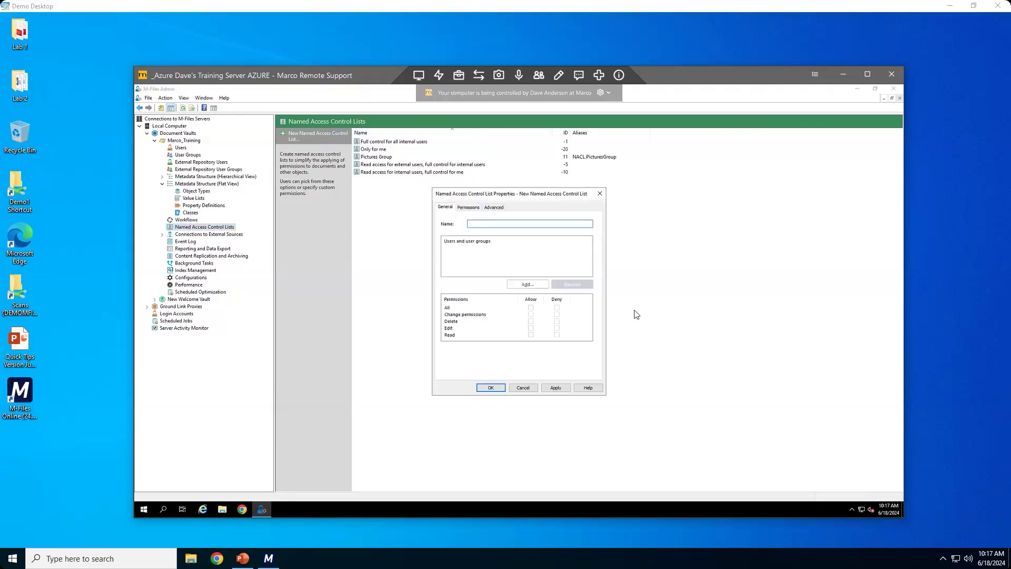
pyautogui.click(532, 286)
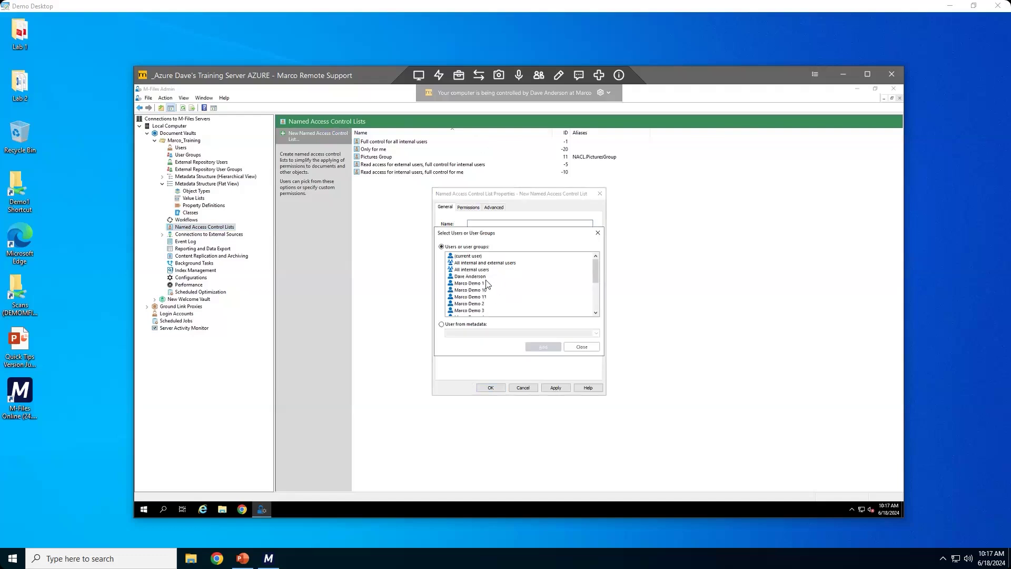
pyautogui.click(485, 284)
pyautogui.click(544, 348)
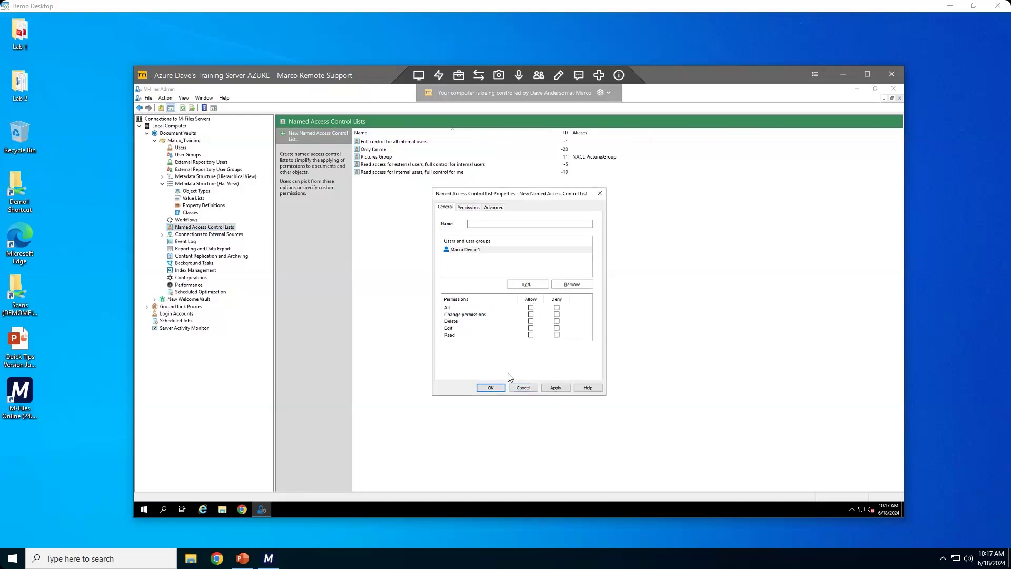
pyautogui.click(521, 392)
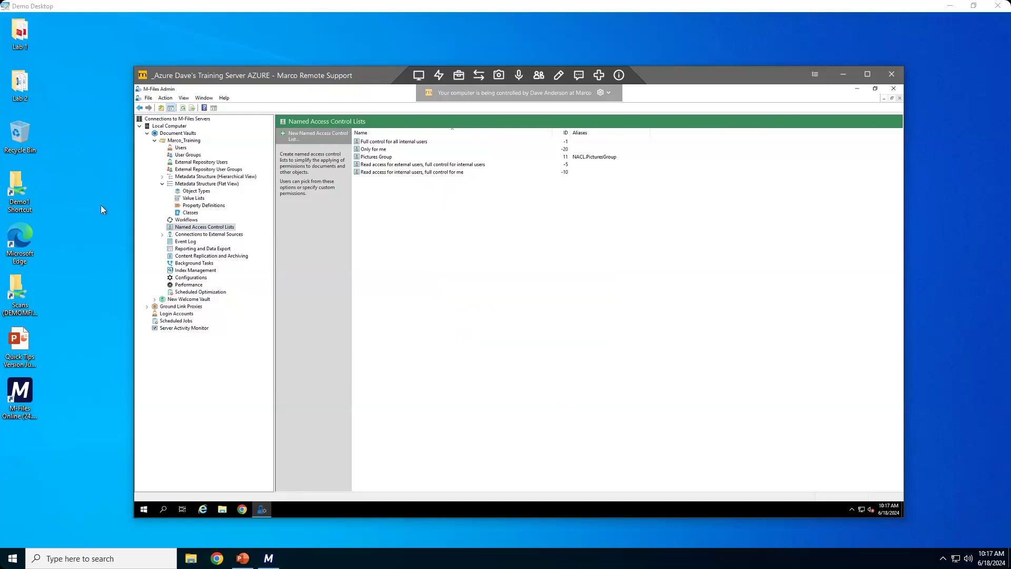
# Step: Reopen the Marco_Training User Groups list and select the Photos group (alias UG.Photos)
pyautogui.click(195, 156)
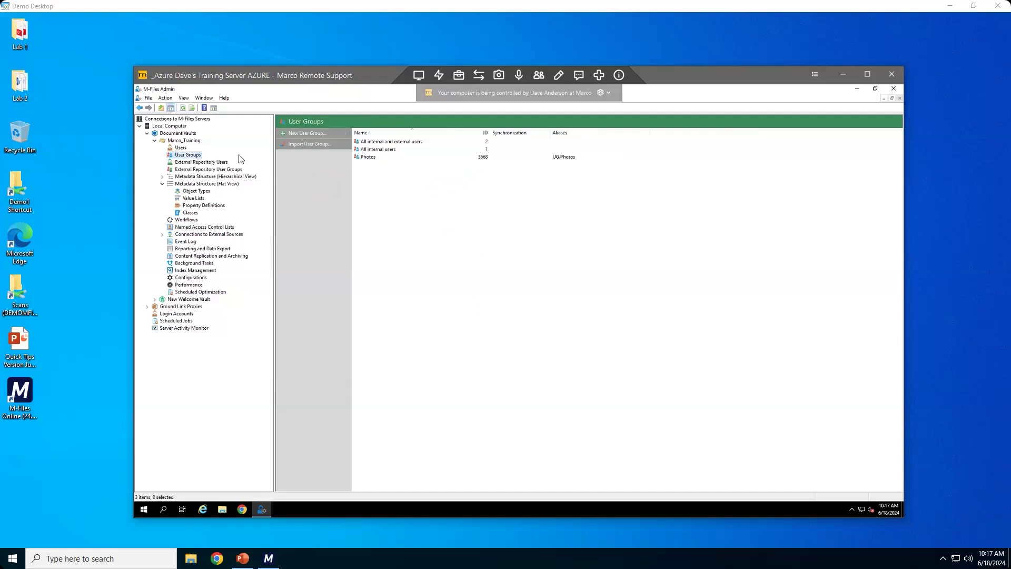
pyautogui.click(371, 157)
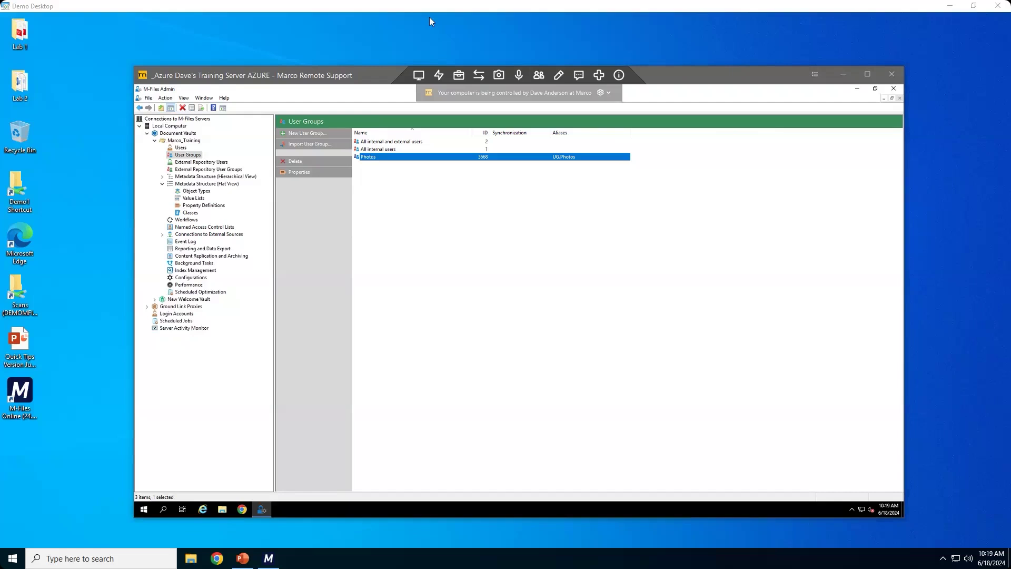
# Step: Minimize the remote support window and bring PowerPoint back on the Question and Answer slide
pyautogui.click(843, 74)
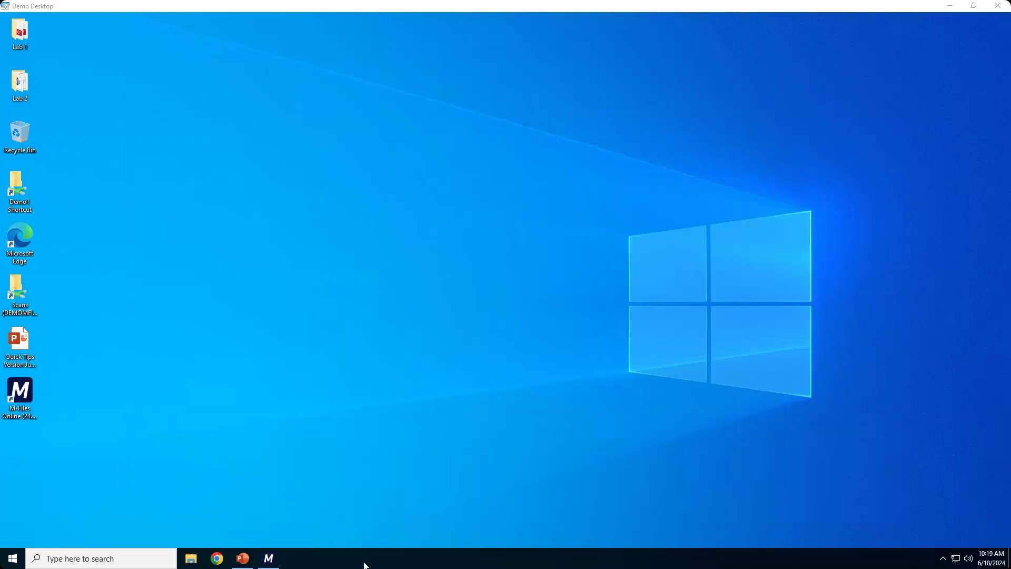
pyautogui.click(243, 561)
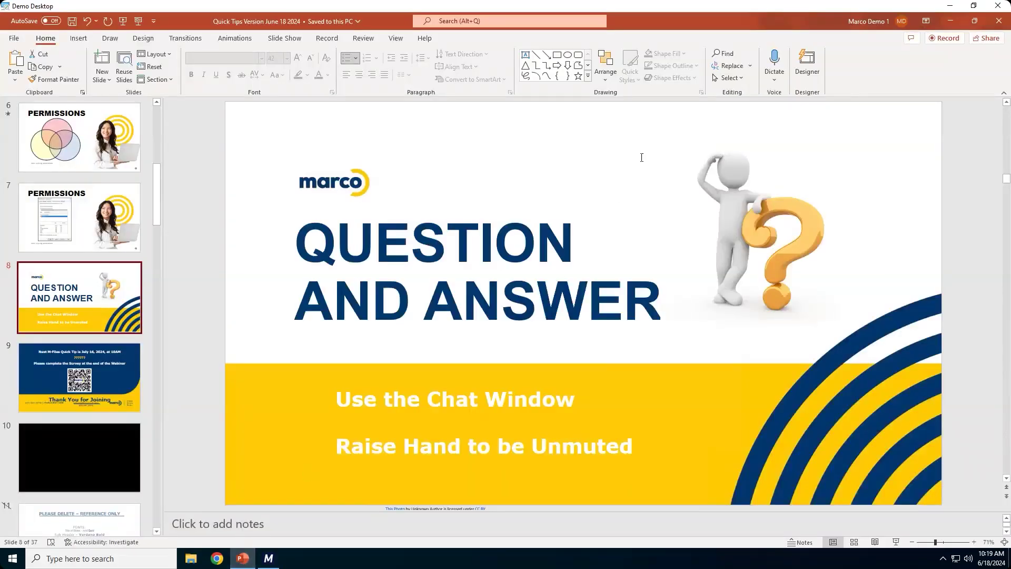